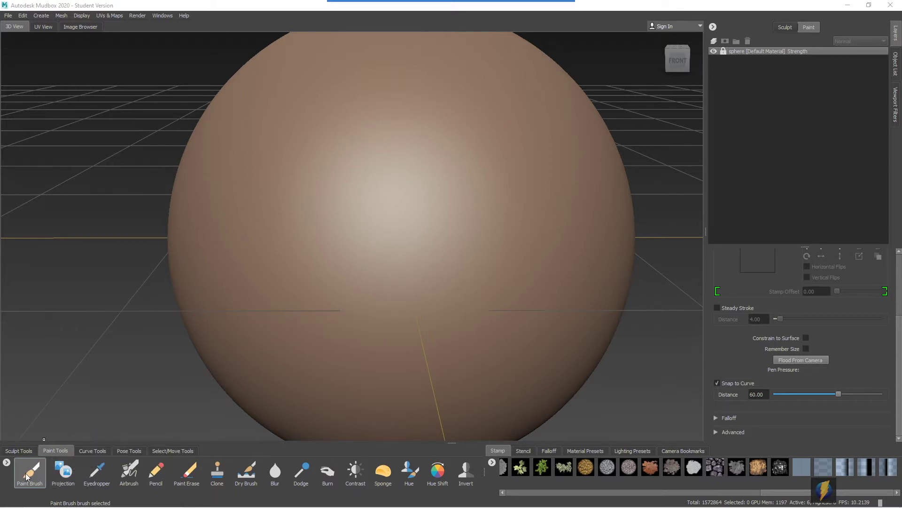
Step: Paint and undo a test dab, then list the scene's cameras, light, material and sphere
left_click(453, 215)
left_click_drag(466, 222, 423, 212, "alt")
key("ctrl+z")
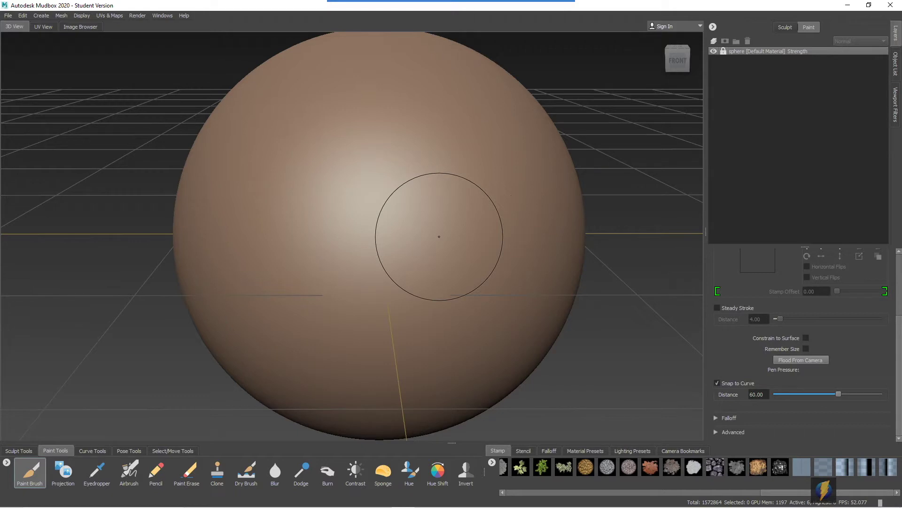
left_click(896, 65)
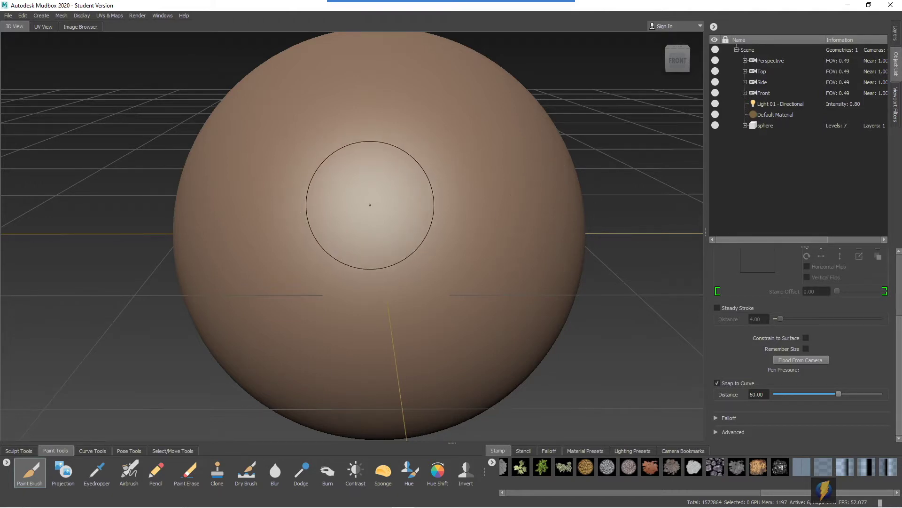
Step: Assign a new Mudbox Material to the sphere and move its Material dialog aside
left_click(371, 206)
right_click_drag(373, 208, 453, 245)
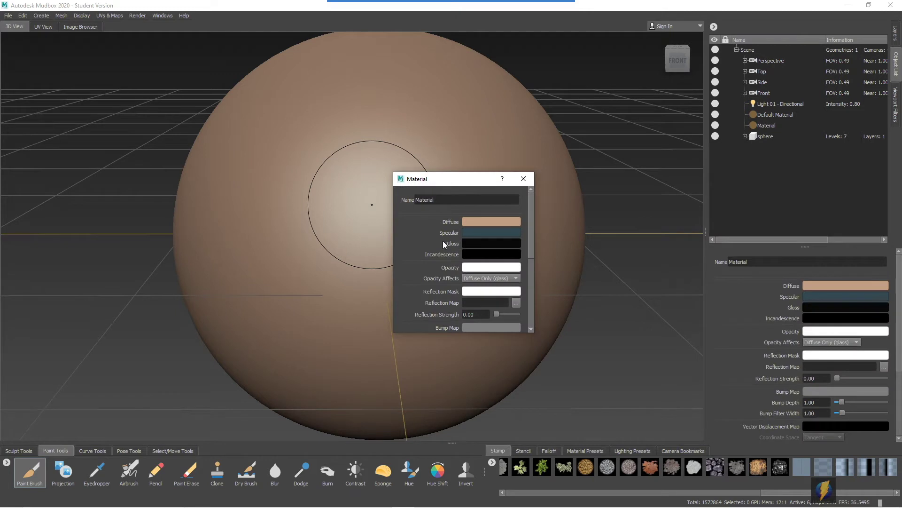
left_click_drag(442, 182, 517, 222)
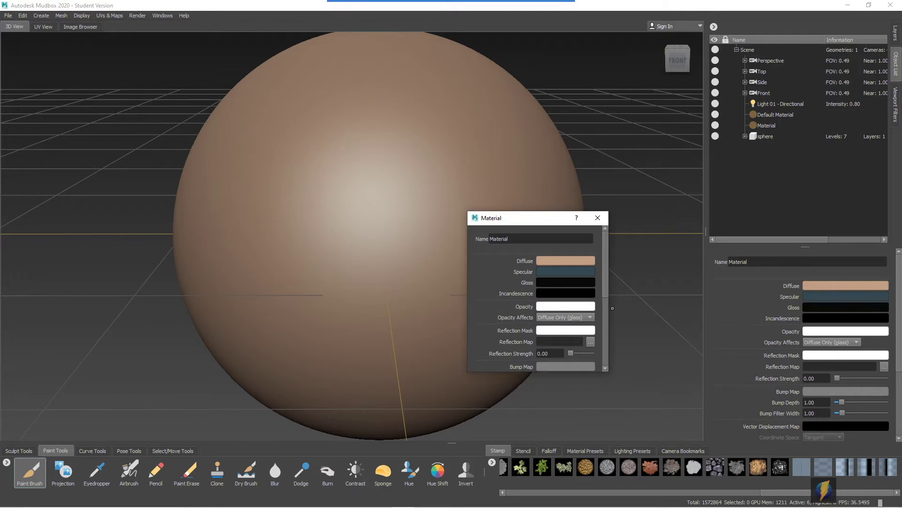
left_click_drag(605, 295, 605, 263)
Step: Set the new material's diffuse colour to bright green
left_click(575, 263)
left_click_drag(464, 219, 443, 216)
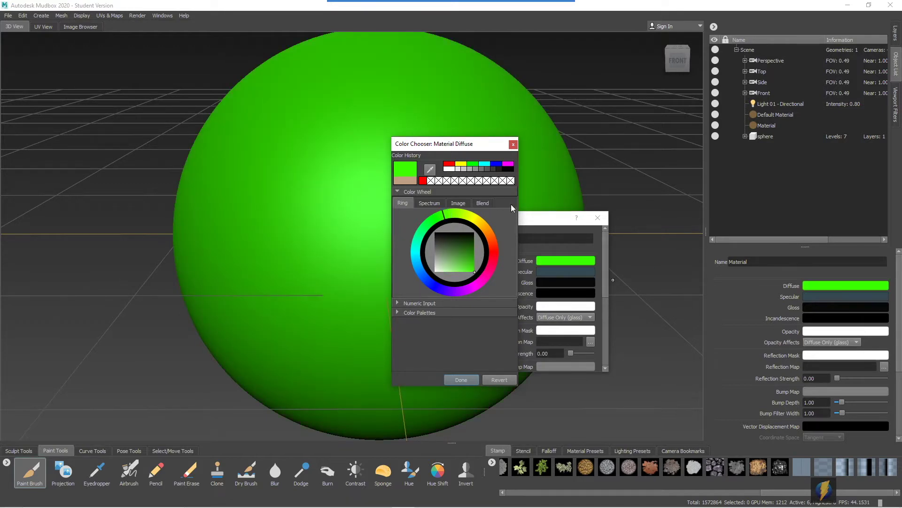
left_click(513, 145)
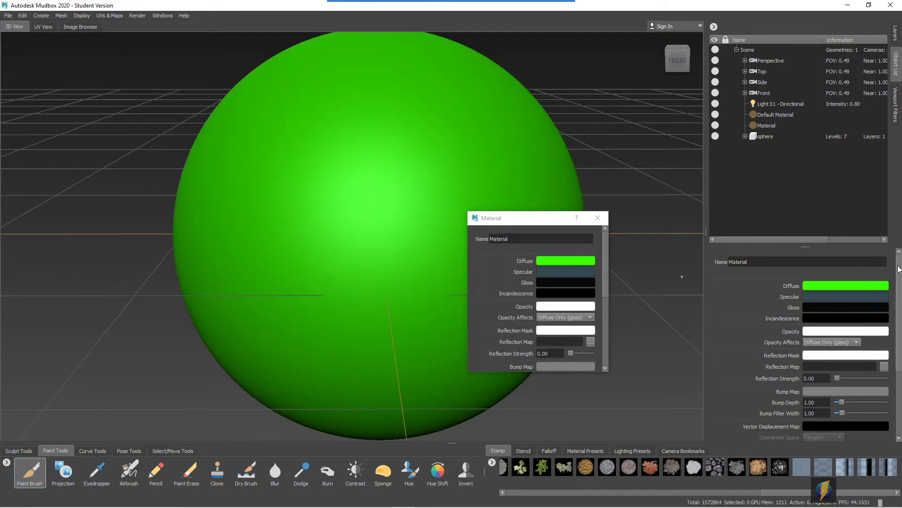
Step: Close the separate Material settings window, leaving the sphere green
mouse_move(535, 13)
left_click(487, 20)
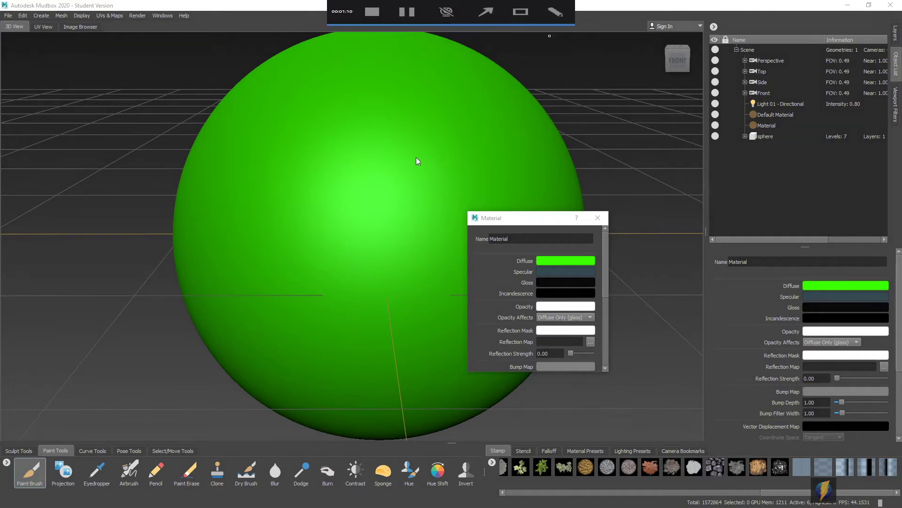
mouse_move(350, 173)
left_mouse_down()
mouse_move(508, 250)
mouse_move(490, 244)
mouse_move(509, 266)
mouse_move(511, 283)
mouse_move(493, 278)
mouse_move(502, 366)
left_mouse_up()
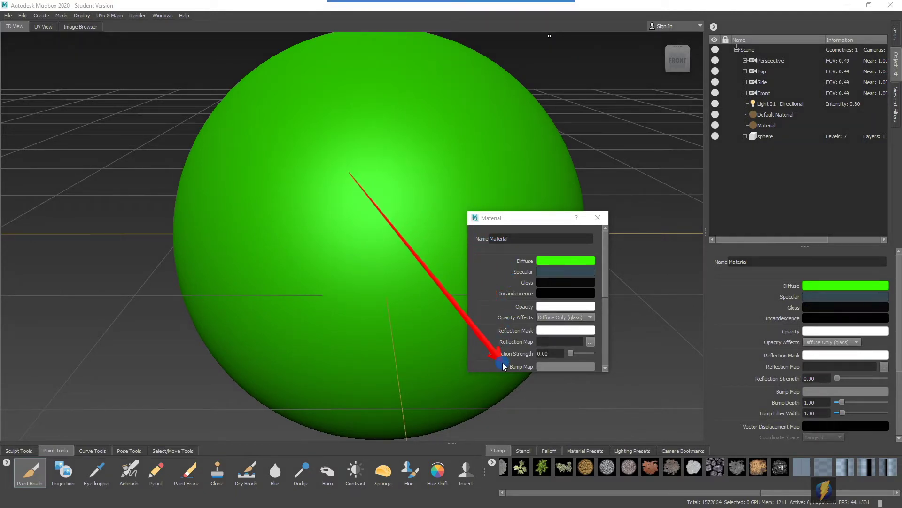
left_click(597, 218)
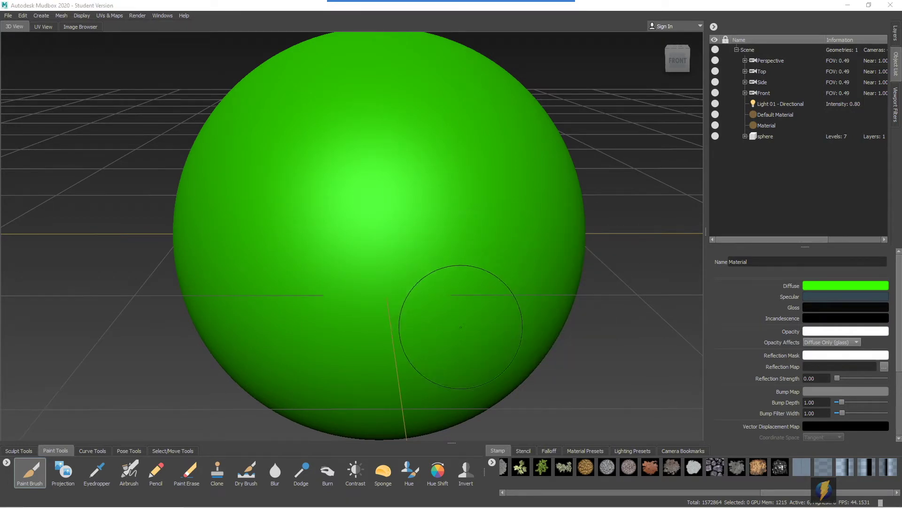
mouse_move(454, 14)
left_click(481, 21)
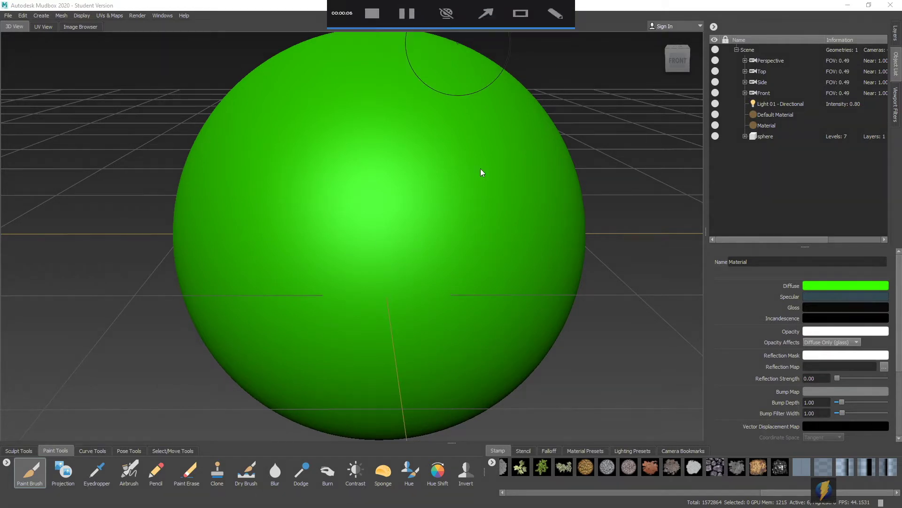
Step: Rename the sphere's green material to 'MyMaterial' in its Name field
mouse_move(475, 171)
left_mouse_down()
mouse_move(880, 57)
mouse_move(667, 120)
mouse_move(746, 129)
left_mouse_up()
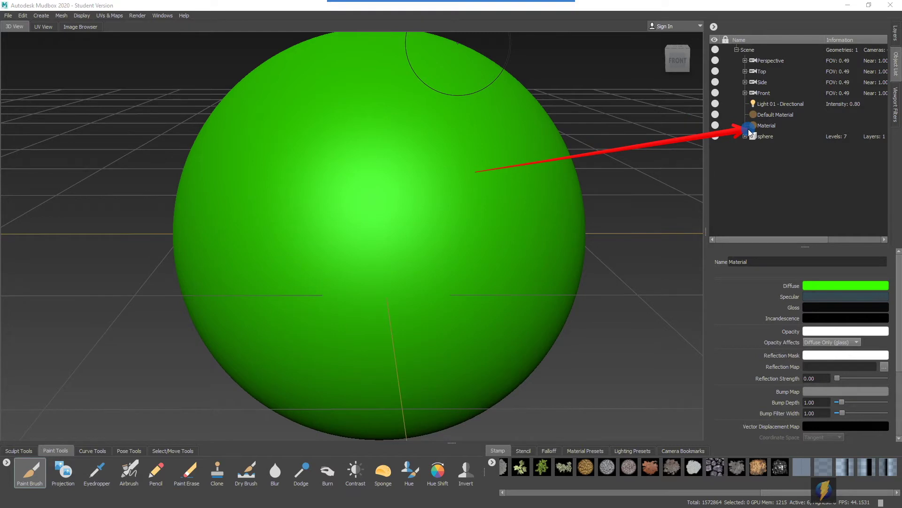
double_click(760, 261)
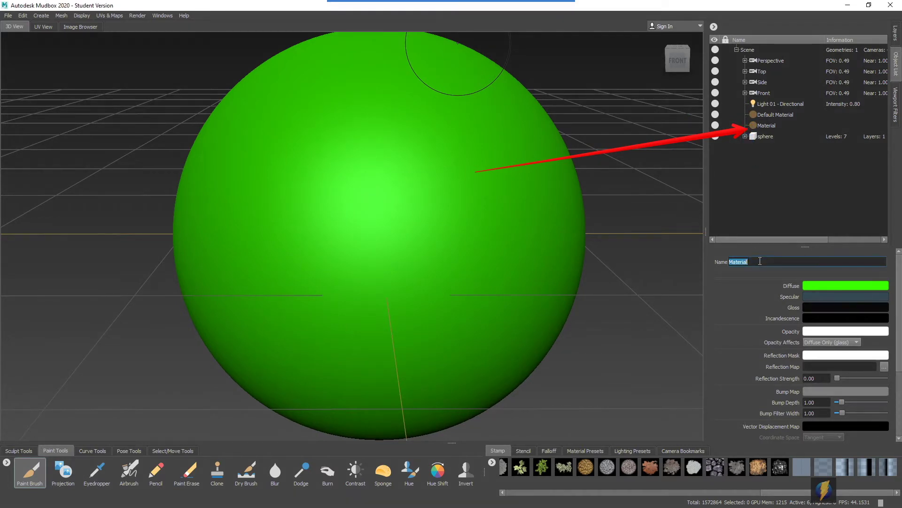
type("MyMaterial")
key("Return")
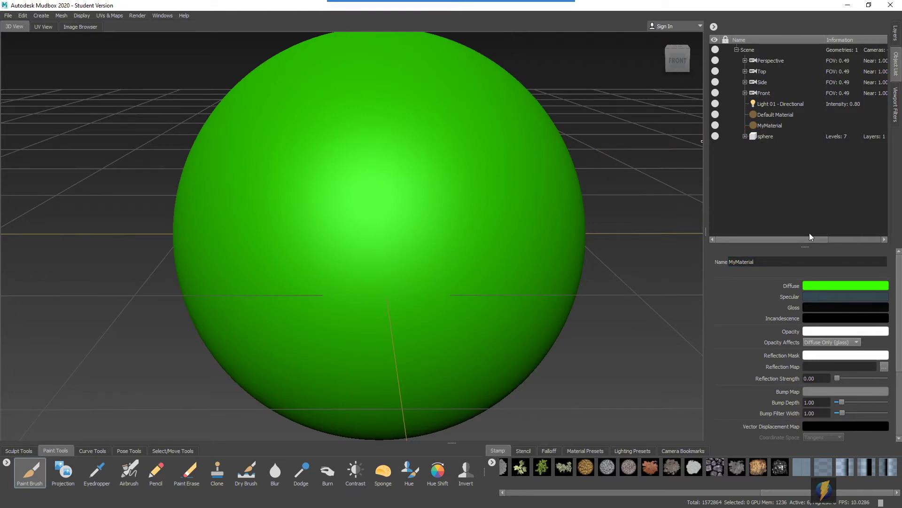
left_click(485, 16)
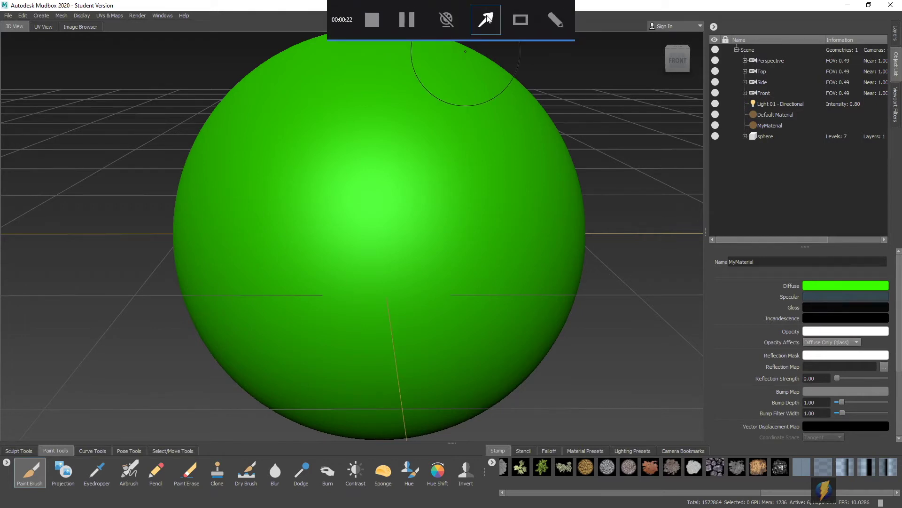
mouse_move(554, 248)
left_mouse_down()
mouse_move(744, 269)
mouse_move(782, 342)
mouse_move(717, 296)
mouse_move(769, 385)
left_mouse_up()
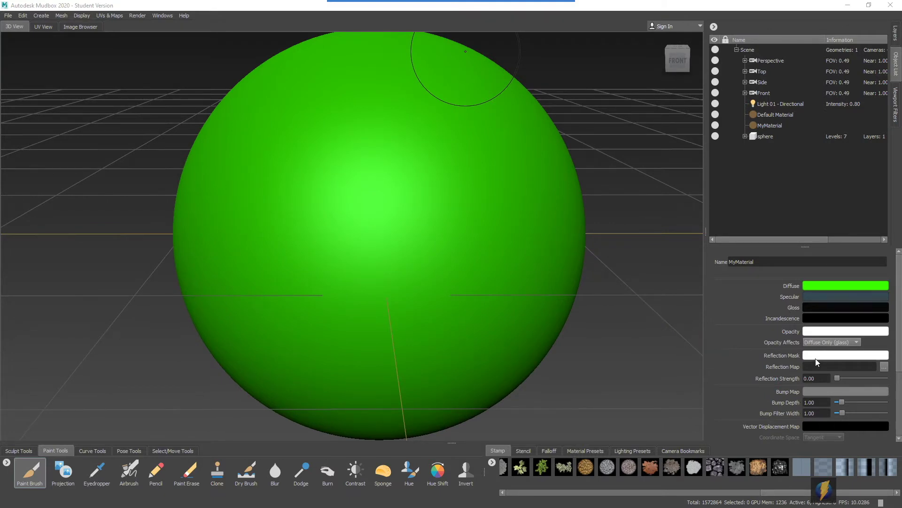
Step: Try several hues, then set MyMaterial's specular colour to olive green
left_click_drag(531, 290, 694, 274, "alt")
left_click(821, 296)
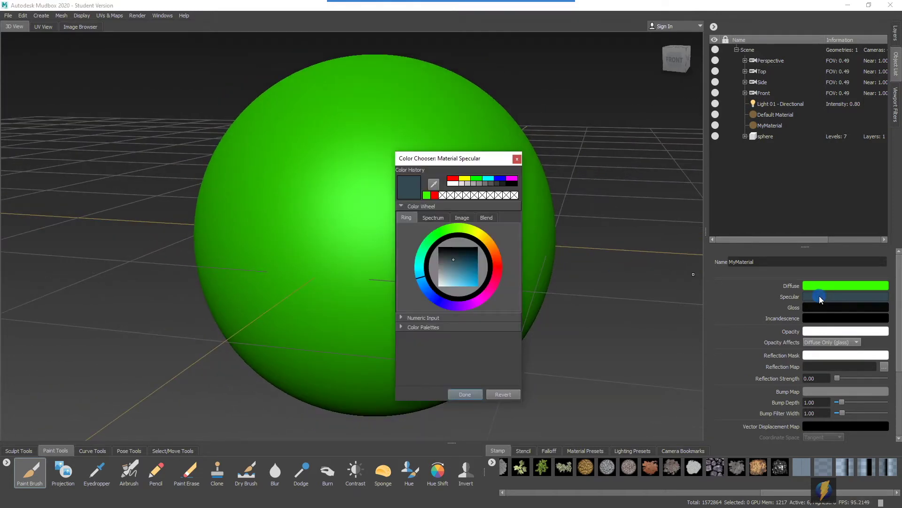
left_click_drag(470, 162, 610, 174)
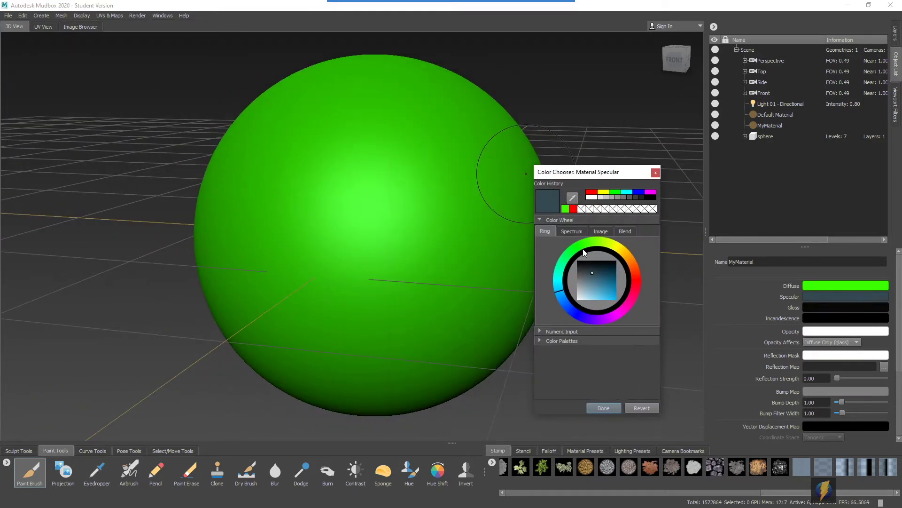
left_click_drag(592, 272, 610, 283)
mouse_move(600, 243)
left_mouse_down()
mouse_move(621, 253)
mouse_move(641, 283)
mouse_move(595, 313)
left_mouse_up()
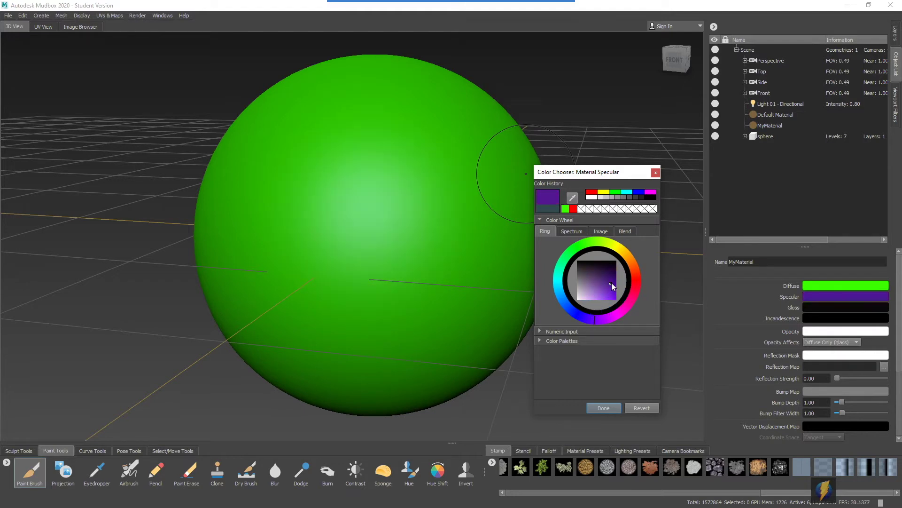
mouse_move(611, 283)
left_mouse_down()
mouse_move(593, 285)
mouse_move(600, 300)
mouse_move(596, 267)
mouse_move(606, 286)
left_mouse_up()
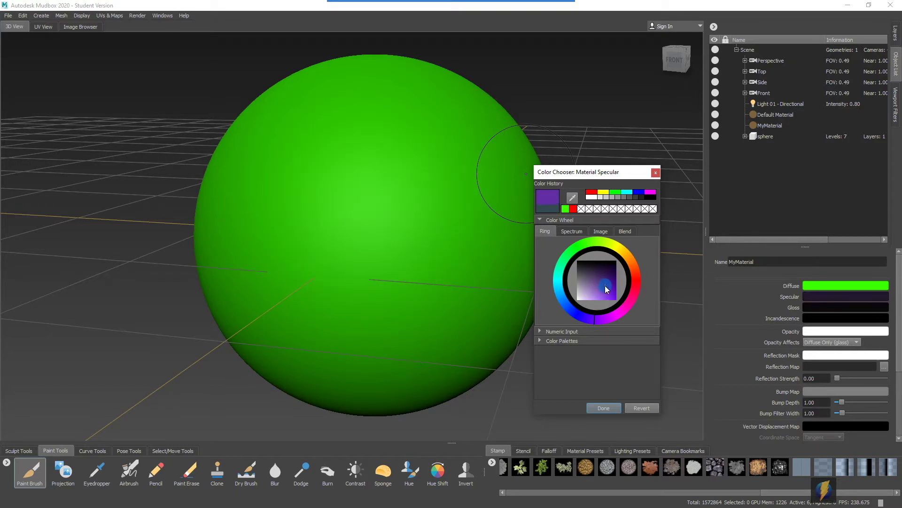
left_click(599, 242)
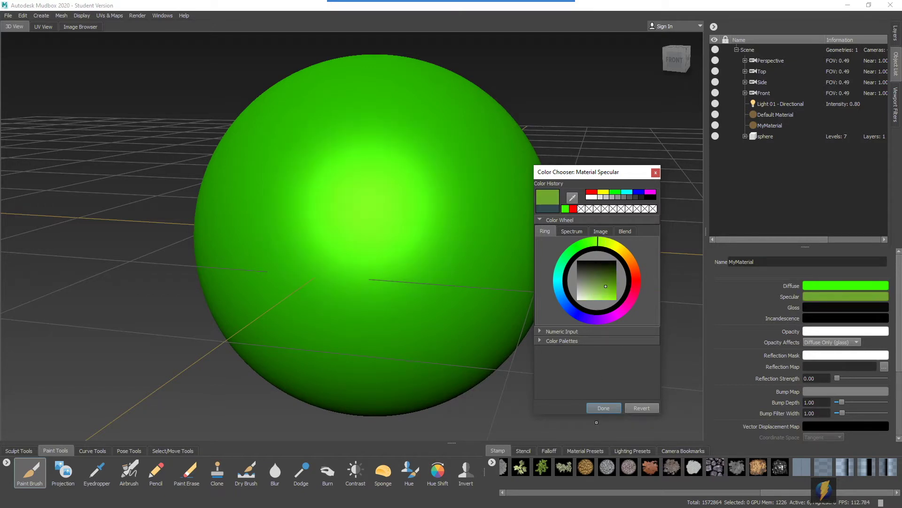
left_click(598, 407)
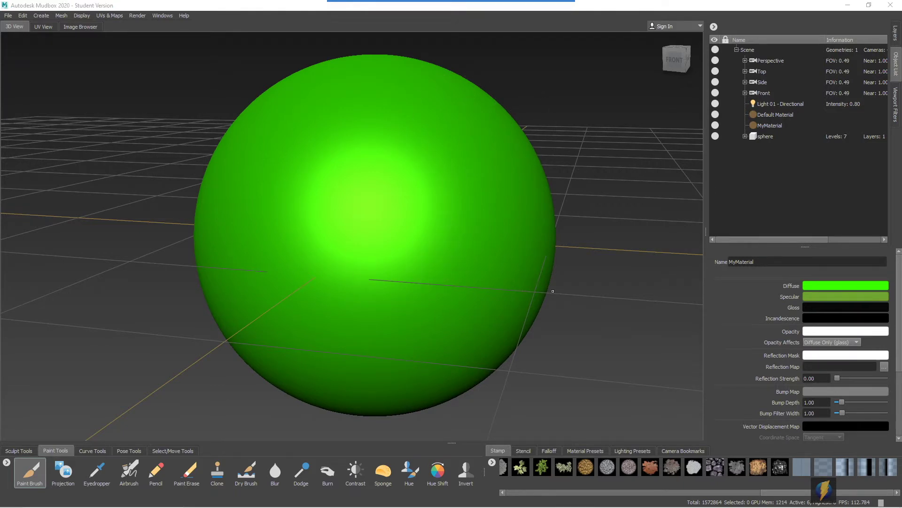
Step: Show the paint layers, pick the Paint Brush and click the sphere to prompt a new layer
left_click(895, 35)
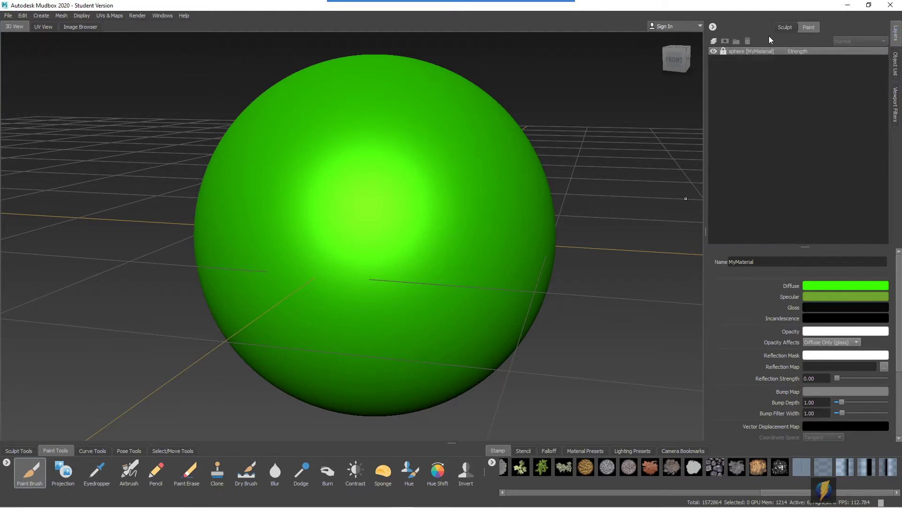
left_click(782, 28)
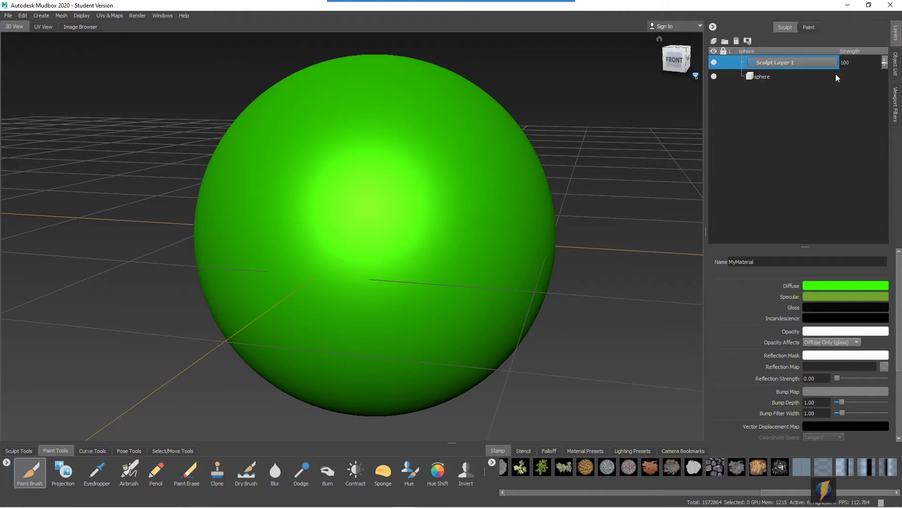
left_click(812, 27)
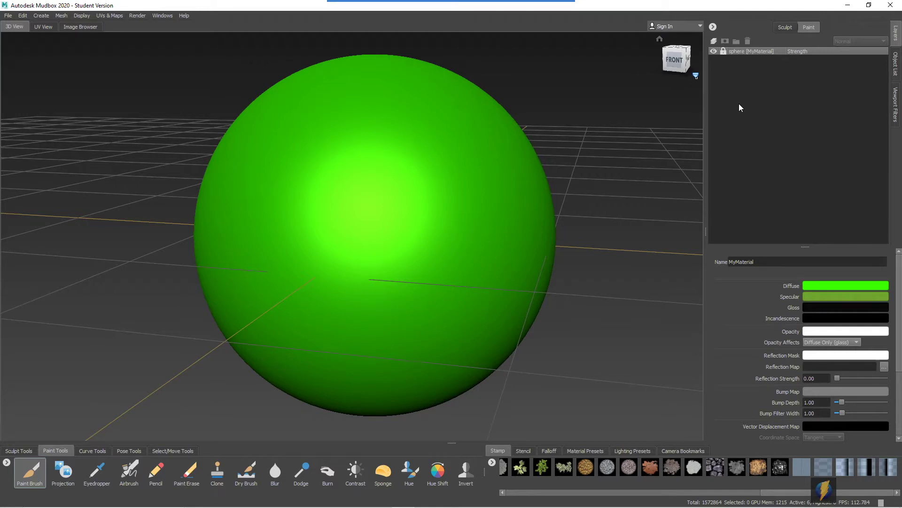
left_click(30, 470)
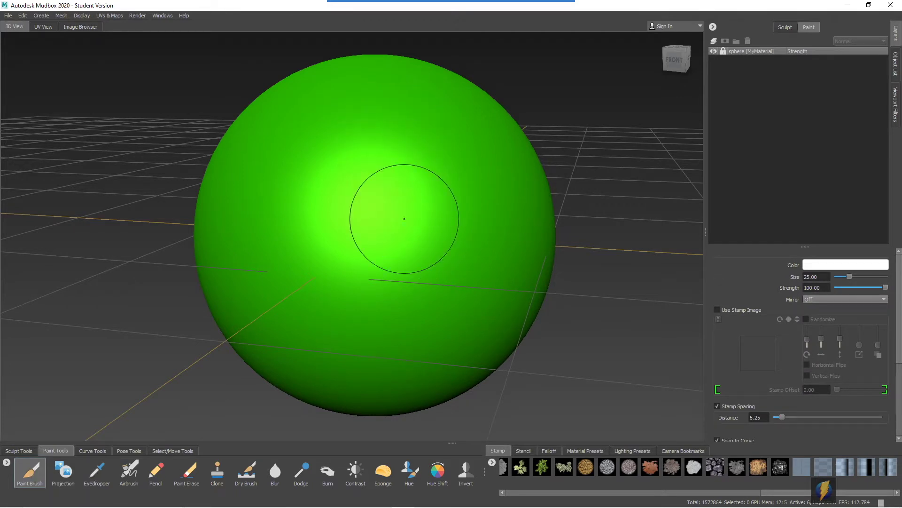
left_click(389, 142)
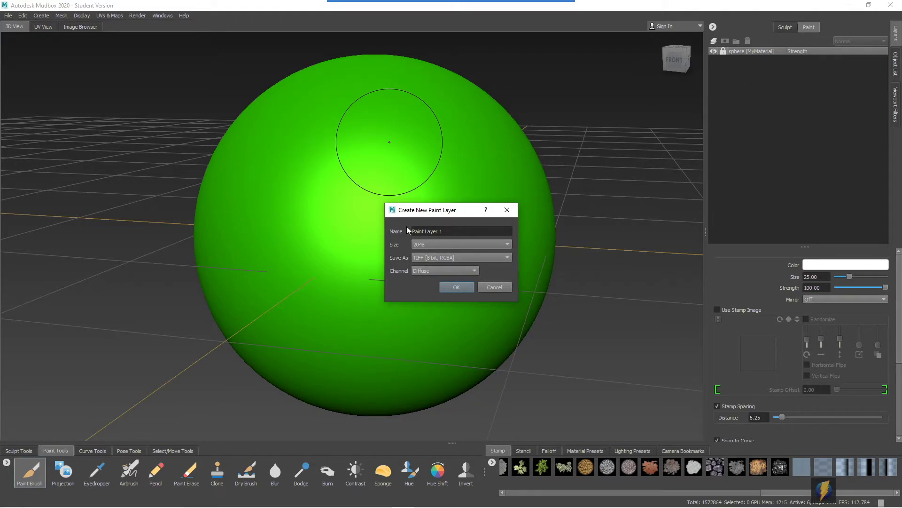
Step: Create Paint Layer 1 at 2048 on the Diffuse channel of MyMaterial
left_click(474, 271)
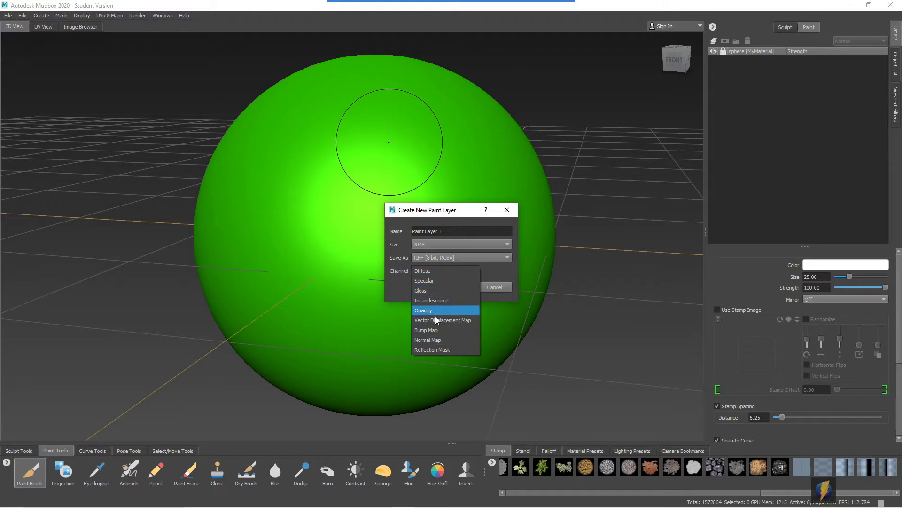
left_click(429, 272)
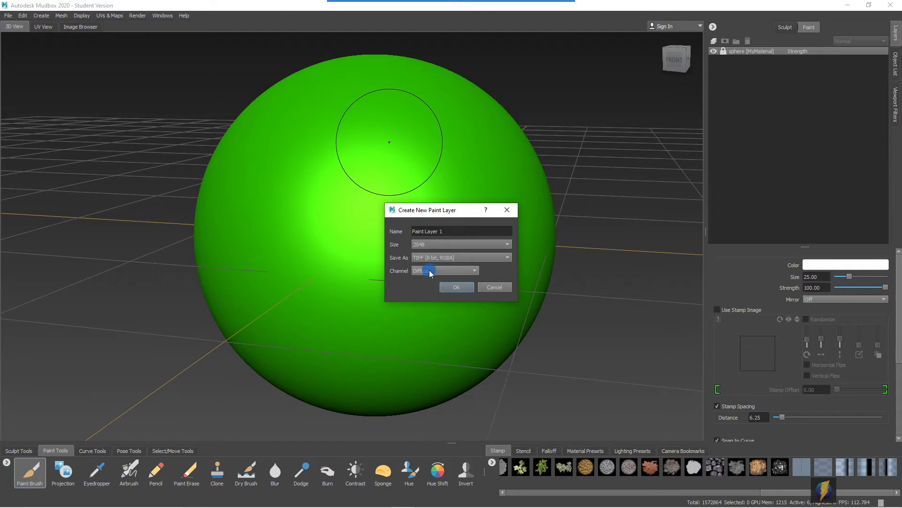
left_click(455, 285)
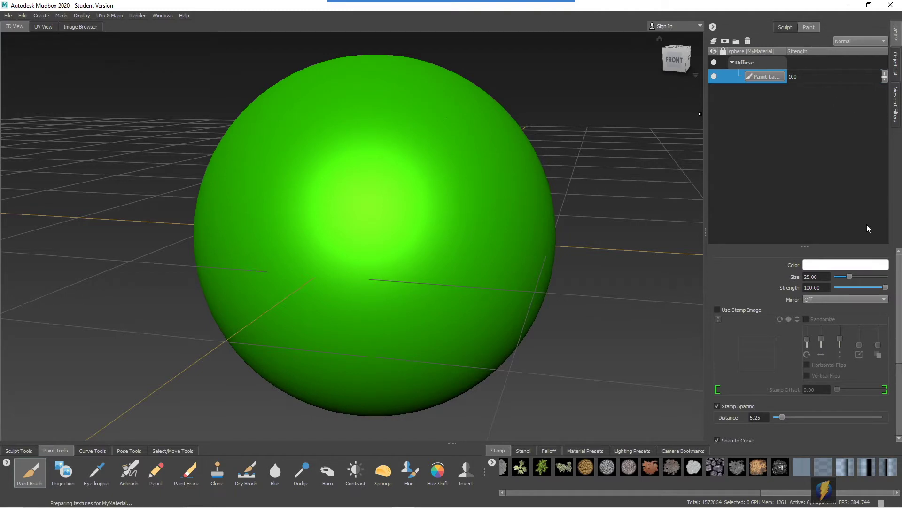
Step: Paint white, red, green and cyan strokes on the sphere using colour history swatches
mouse_move(343, 171)
left_mouse_down()
mouse_move(348, 219)
mouse_move(392, 265)
mouse_move(449, 238)
left_mouse_up()
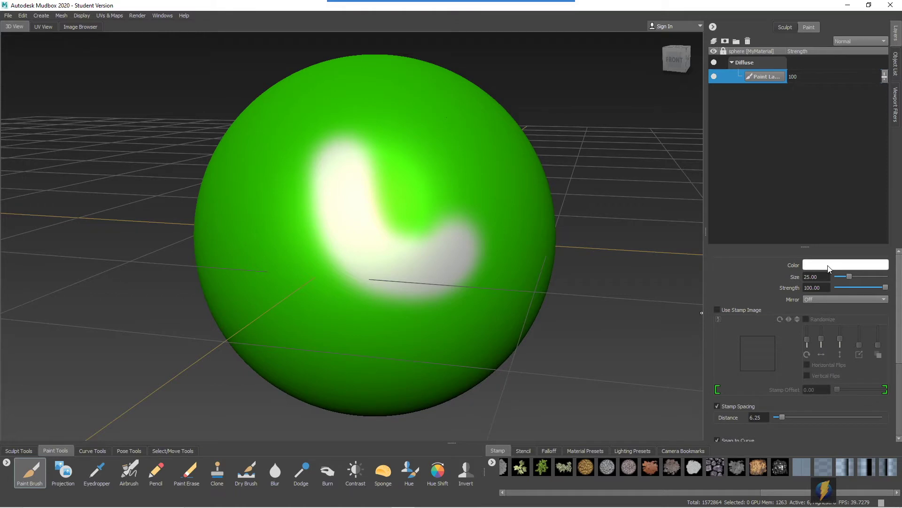
left_click(828, 267)
left_click(585, 224)
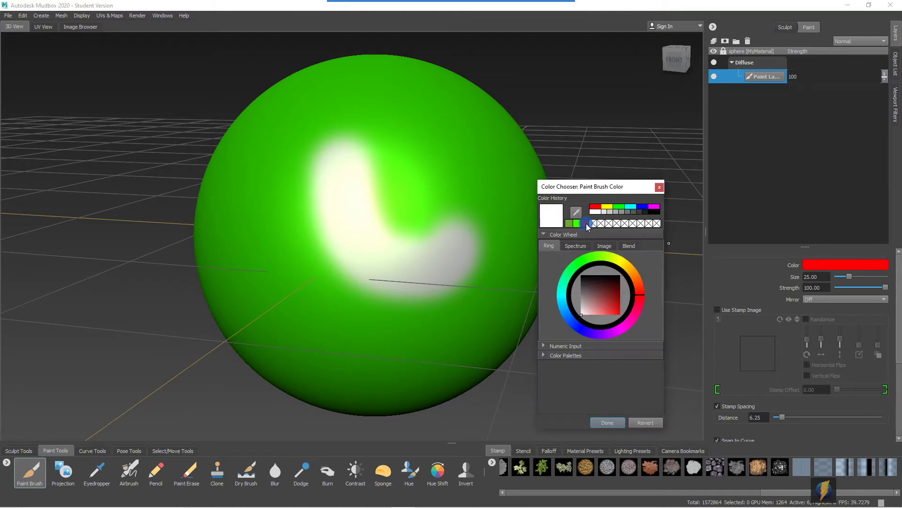
mouse_move(397, 171)
left_mouse_down()
mouse_move(392, 192)
mouse_move(428, 213)
mouse_move(454, 211)
left_mouse_up()
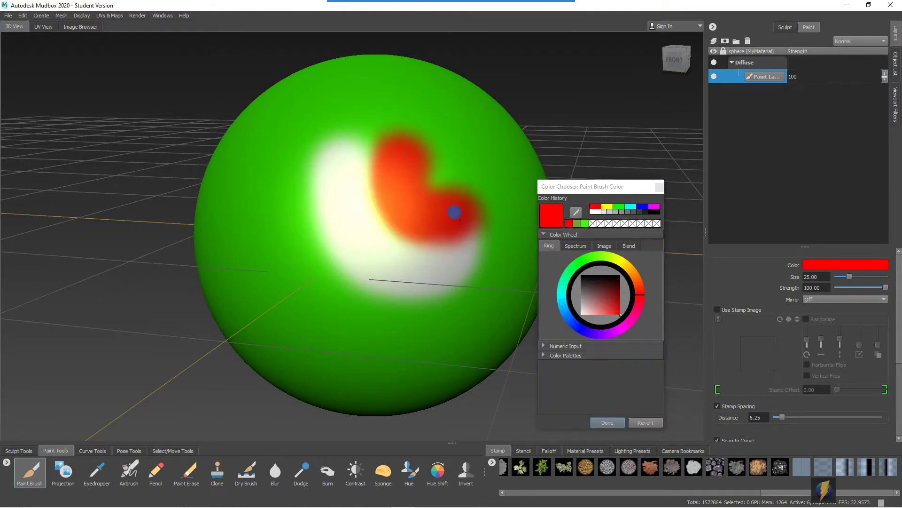
left_click(619, 207)
mouse_move(302, 202)
left_mouse_down()
mouse_move(305, 258)
mouse_move(393, 309)
mouse_move(338, 282)
left_mouse_up()
left_click(634, 207)
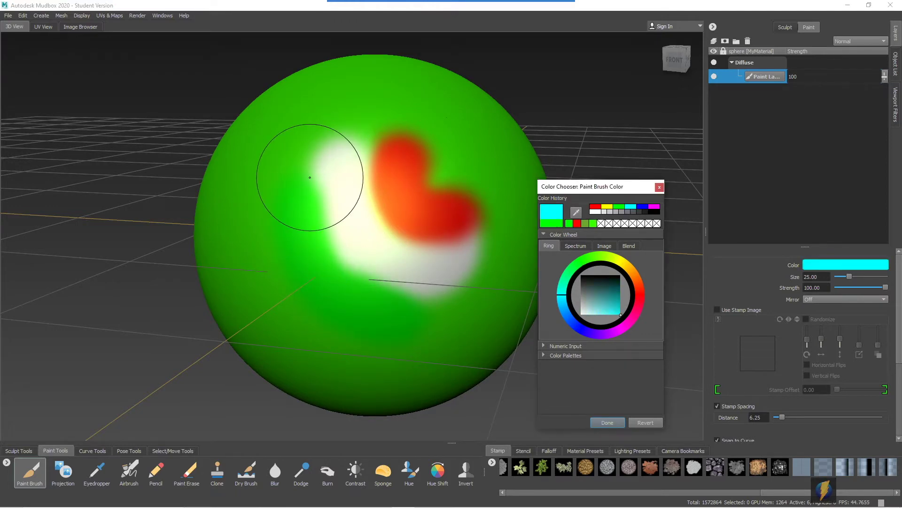
mouse_move(323, 157)
left_mouse_down()
mouse_move(307, 176)
mouse_move(316, 256)
mouse_move(394, 304)
left_mouse_up()
mouse_move(395, 304)
right_mouse_down("alt")
mouse_move(367, 280)
mouse_move(312, 269)
right_mouse_up("alt")
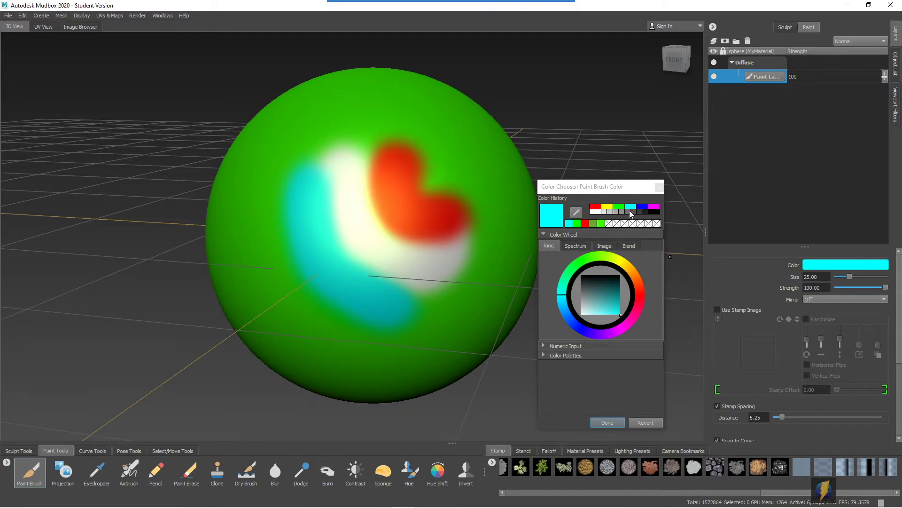
Step: Set the brush colour to steel blue on the colour wheel
mouse_move(602, 260)
left_mouse_down()
mouse_move(586, 258)
mouse_move(568, 312)
mouse_move(631, 281)
mouse_move(562, 303)
left_mouse_up()
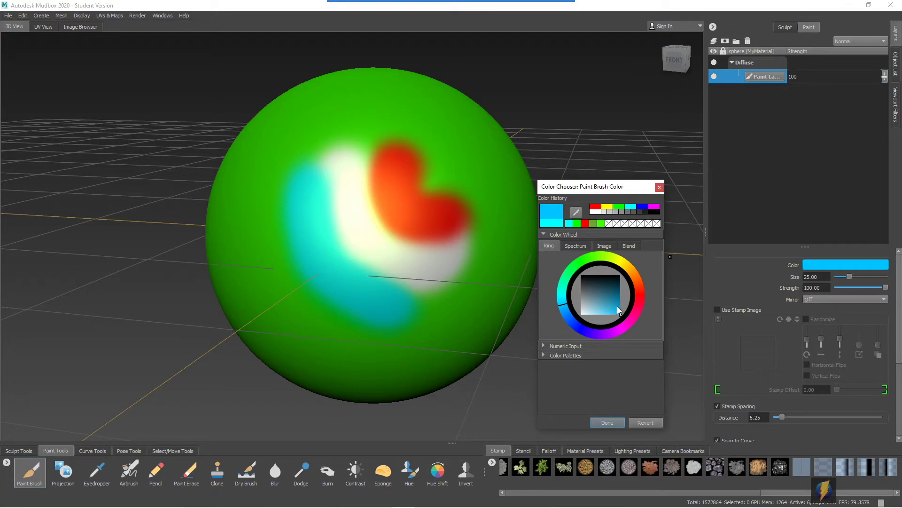
mouse_move(616, 308)
left_mouse_down()
mouse_move(588, 310)
mouse_move(610, 303)
mouse_move(607, 283)
mouse_move(600, 312)
mouse_move(601, 280)
mouse_move(602, 298)
left_mouse_up()
left_click(607, 422)
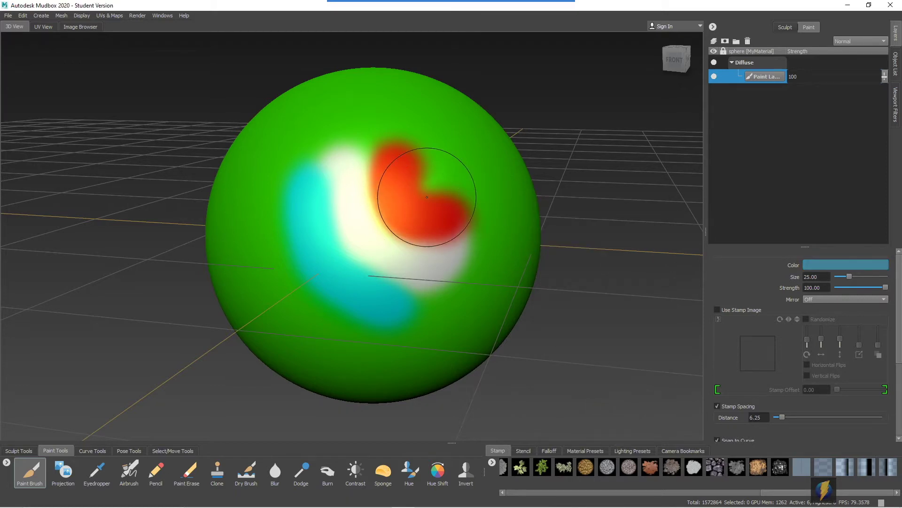
Step: Paint a steel-blue stroke, orbit around the sphere, and halve the brush size to 12.48
left_click_drag(433, 157, 488, 209)
left_click_drag(551, 256, 494, 252, "alt")
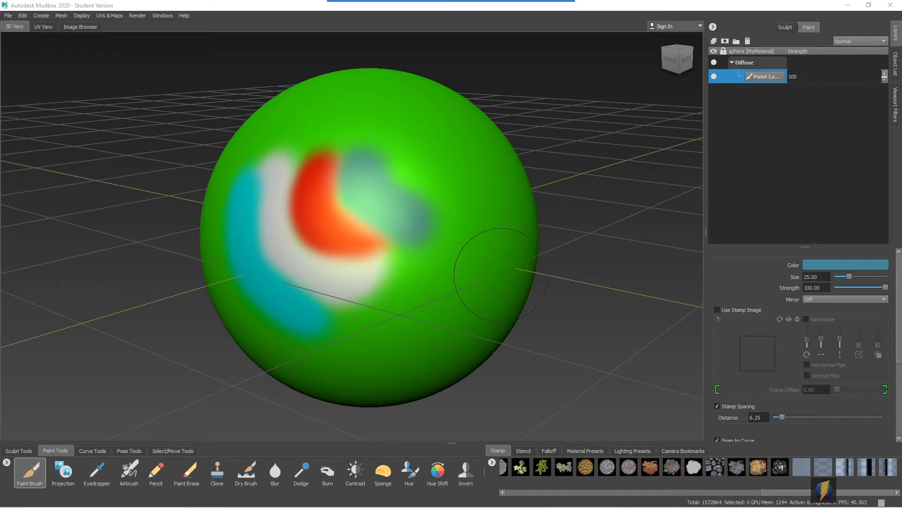
mouse_move(484, 265)
left_mouse_down("alt")
mouse_move(432, 258)
mouse_move(489, 260)
mouse_move(382, 252)
mouse_move(435, 255)
left_mouse_up("alt")
scroll(352, 268, "up", 2)
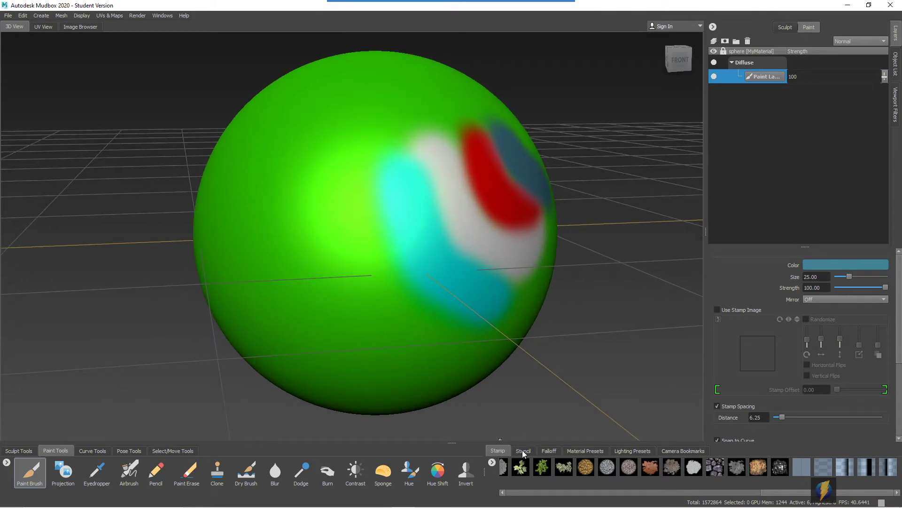
left_click_drag(328, 288, 297, 341, "alt")
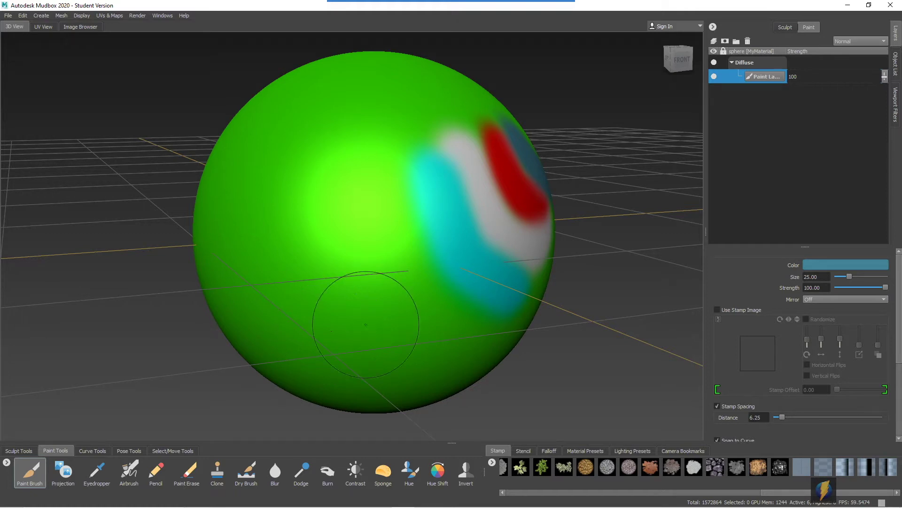
left_click_drag(354, 225, 330, 227)
Step: Choose the leaf image as the brush stamp in the Stamp tray
left_click(729, 492)
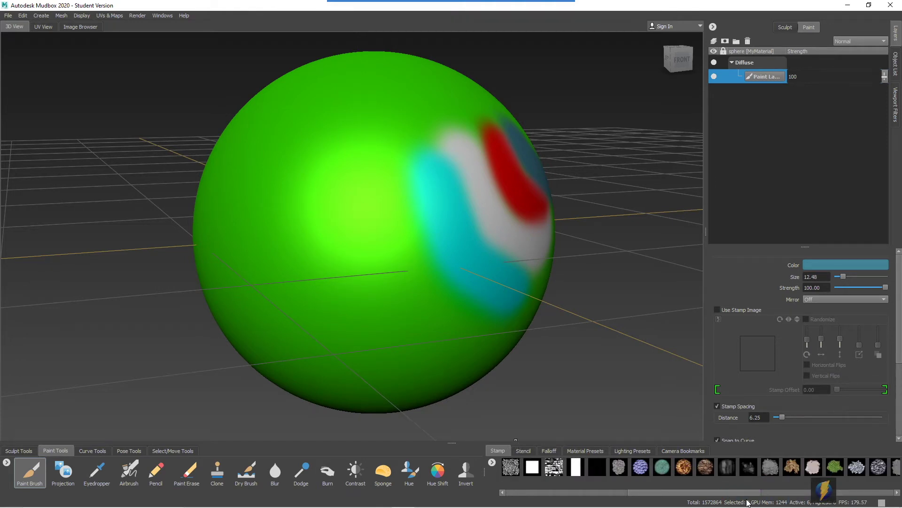
left_click_drag(743, 494, 816, 493)
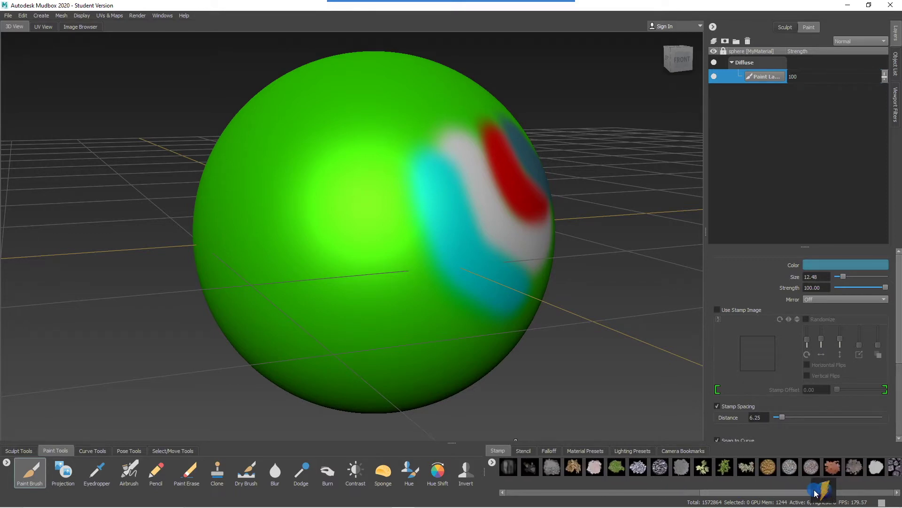
left_click(725, 467)
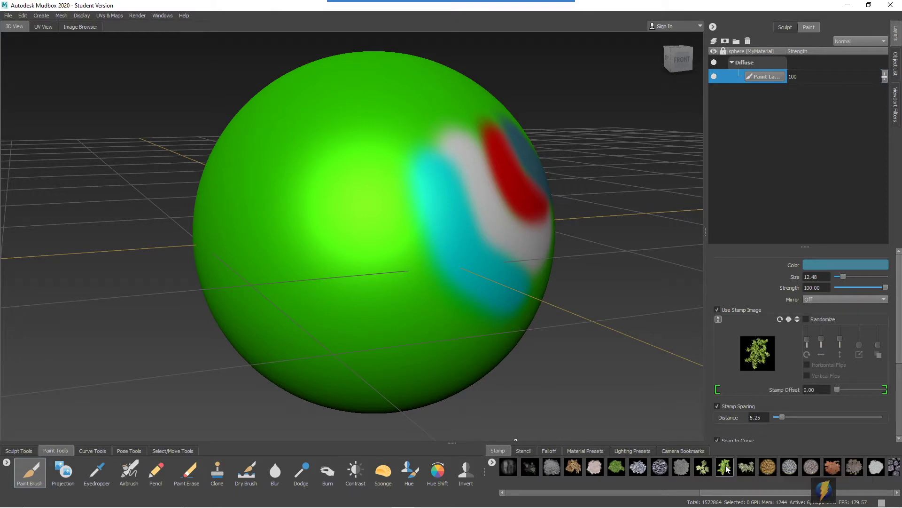
left_click(703, 466)
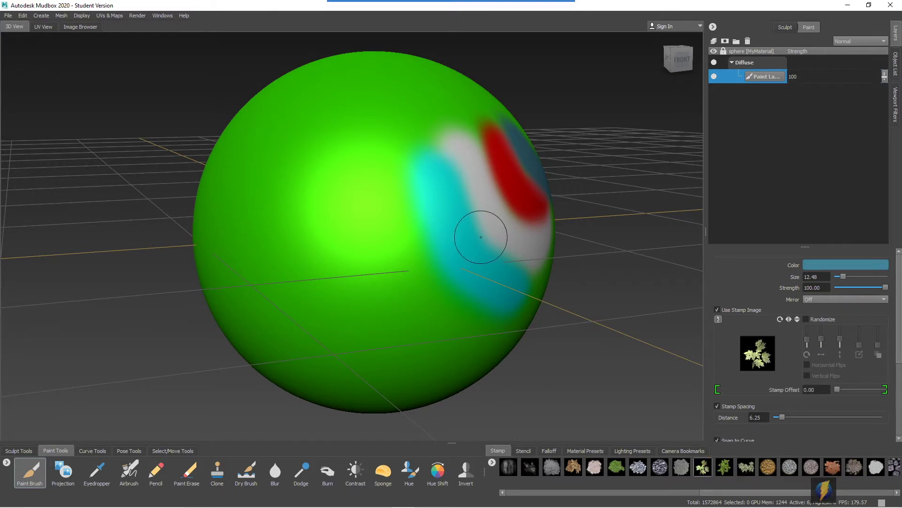
Step: Rotate the light, zoom in, and paint dark leafy strokes across the sphere's centre
mouse_move(359, 248)
left_mouse_down("alt")
mouse_move(423, 242)
mouse_move(277, 244)
mouse_move(240, 256)
left_mouse_up("alt")
right_click_drag(240, 255, 303, 254, "alt")
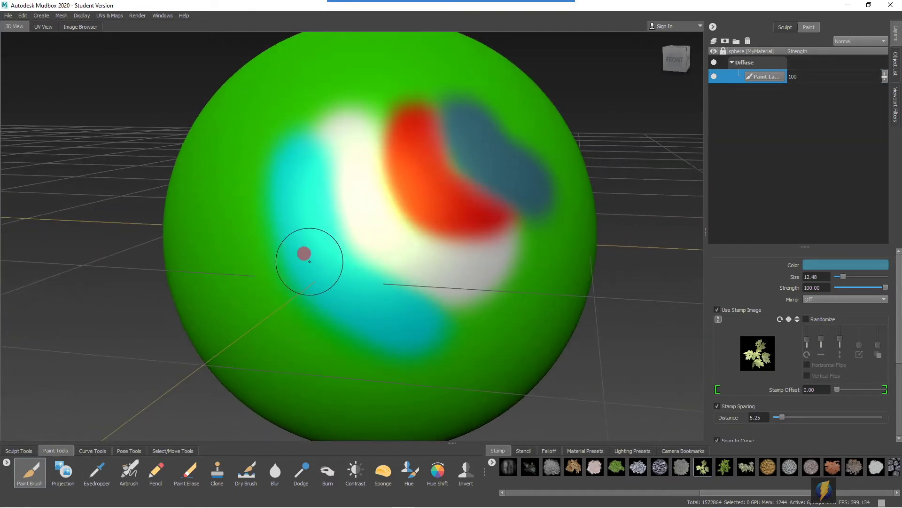
mouse_move(320, 245)
left_mouse_down()
mouse_move(480, 245)
mouse_move(165, 245)
left_mouse_up()
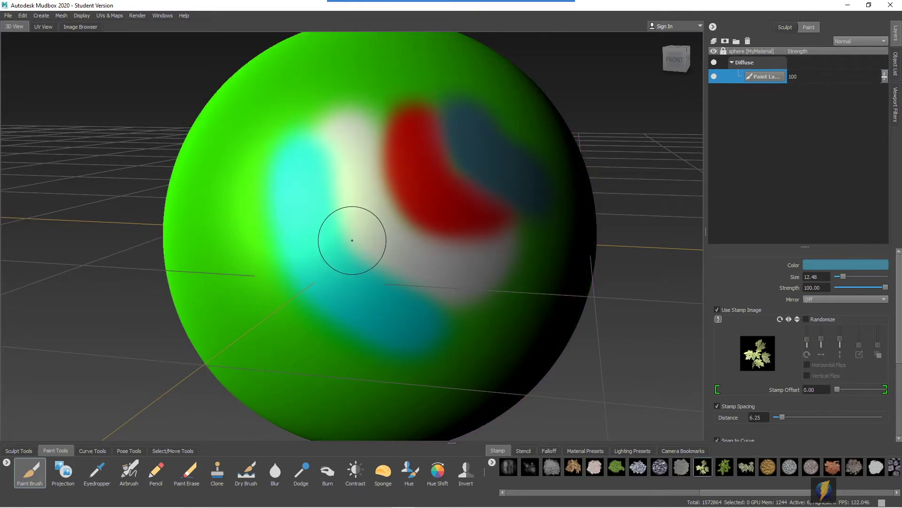
mouse_move(368, 237)
left_mouse_down()
mouse_move(335, 240)
mouse_move(369, 248)
left_mouse_up()
scroll(343, 252, "up", 2)
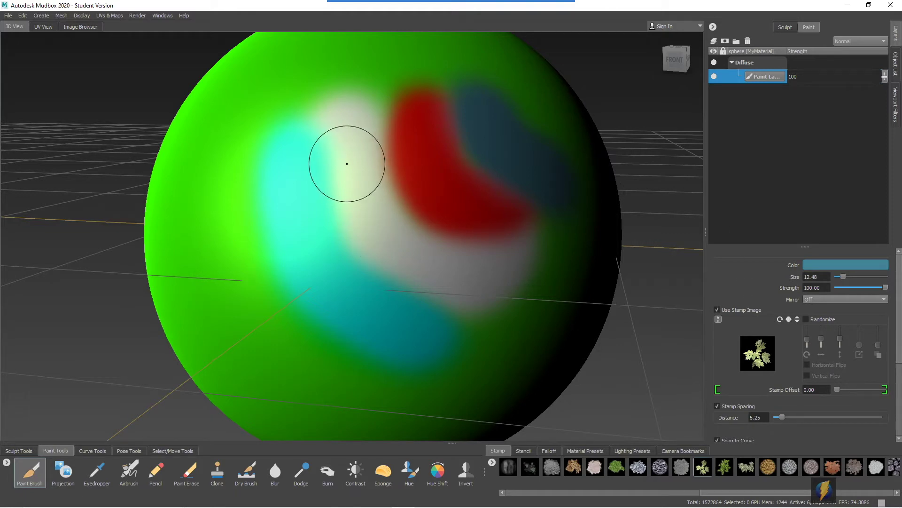
mouse_move(347, 161)
left_mouse_down()
mouse_move(309, 204)
mouse_move(341, 217)
mouse_move(376, 215)
mouse_move(386, 239)
mouse_move(357, 256)
mouse_move(385, 267)
mouse_move(414, 261)
mouse_move(423, 274)
mouse_move(379, 293)
mouse_move(312, 294)
mouse_move(243, 210)
mouse_move(290, 163)
left_mouse_up()
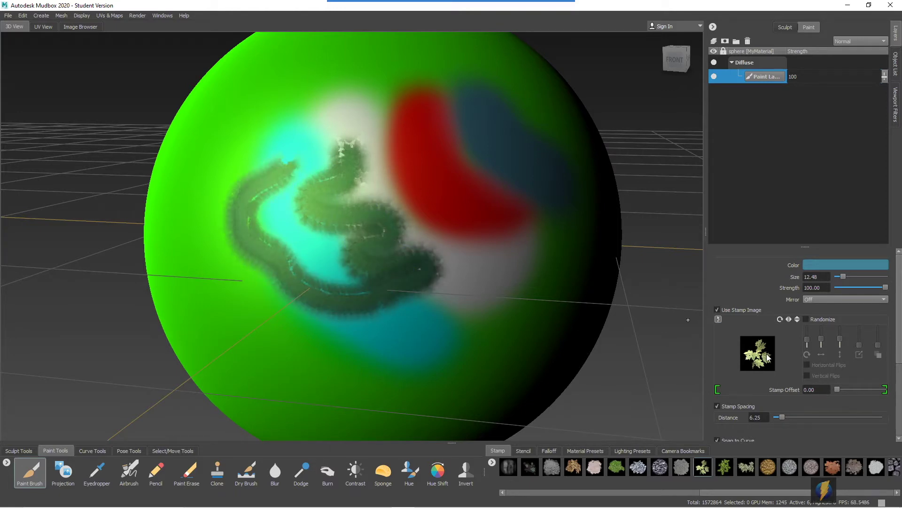
Step: Switch the brush colour to red and paint a leafy stroke around the dark leaves
left_click(816, 264)
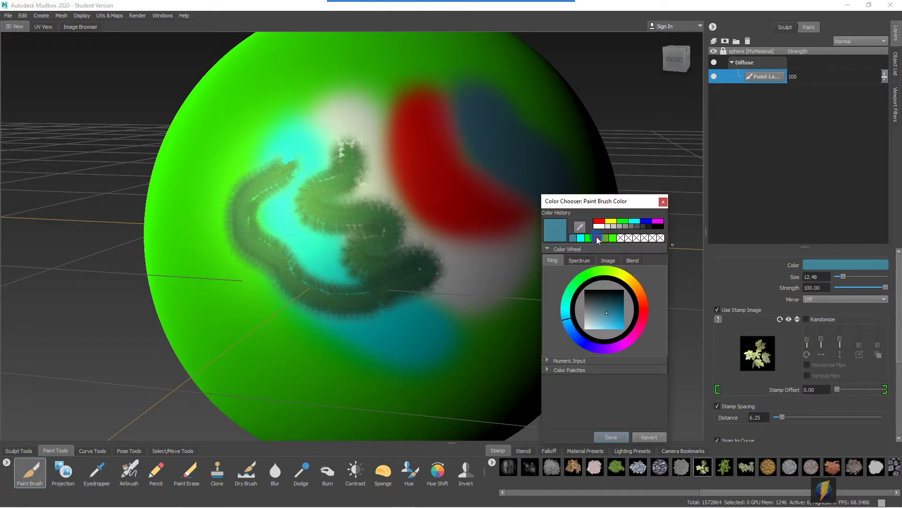
left_click(599, 220)
mouse_move(422, 332)
left_mouse_down()
mouse_move(376, 335)
mouse_move(338, 359)
mouse_move(295, 350)
mouse_move(274, 330)
mouse_move(232, 326)
mouse_move(216, 292)
mouse_move(194, 223)
mouse_move(206, 190)
mouse_move(275, 132)
mouse_move(318, 152)
mouse_move(343, 134)
left_mouse_up()
mouse_move(412, 237)
left_mouse_down("alt")
mouse_move(390, 250)
mouse_move(395, 255)
left_mouse_up("alt")
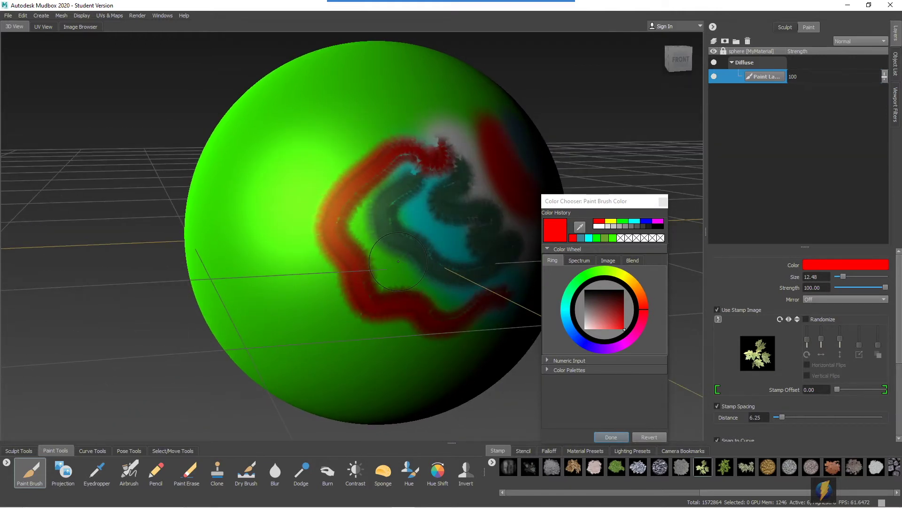
Step: Reframe the sphere closer and further left, then show the Object List
left_click_drag(398, 261, 411, 256, "alt")
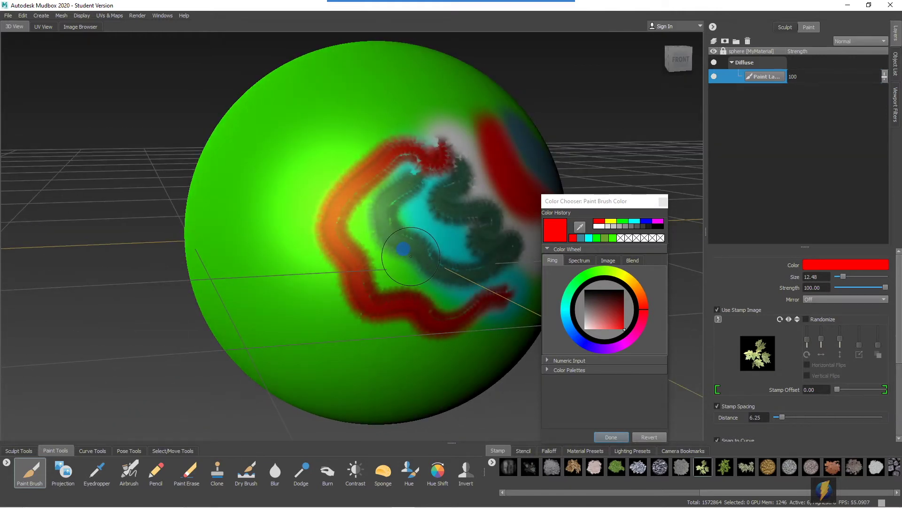
mouse_move(404, 262)
right_mouse_down("alt")
mouse_move(376, 301)
mouse_move(423, 299)
right_mouse_up("alt")
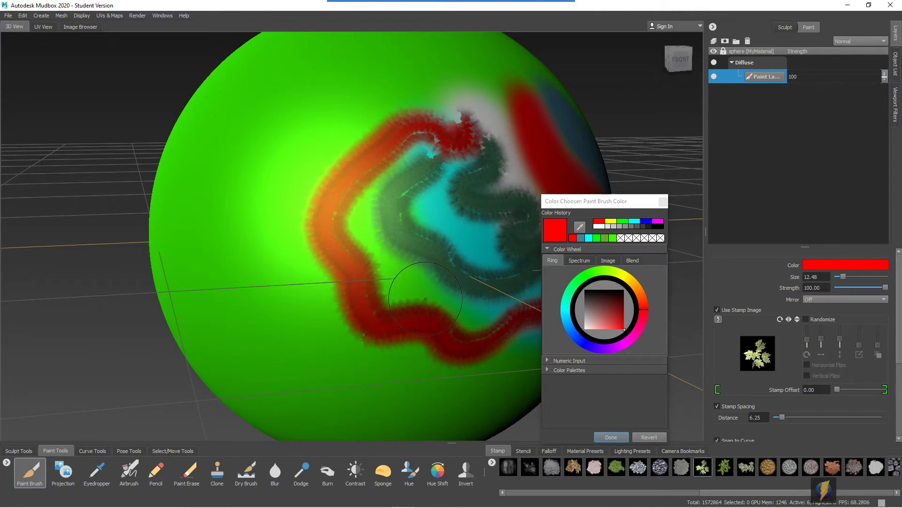
middle_click_drag(425, 299, 390, 298, "alt")
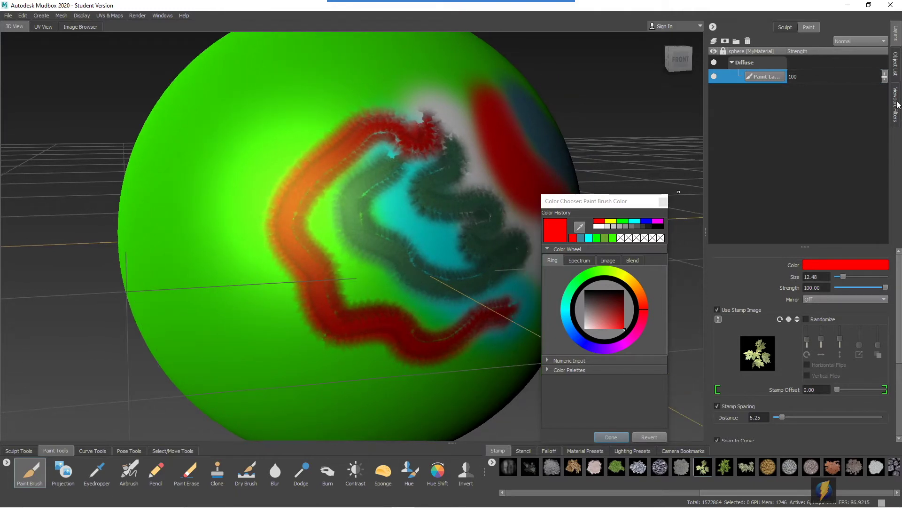
left_click(896, 66)
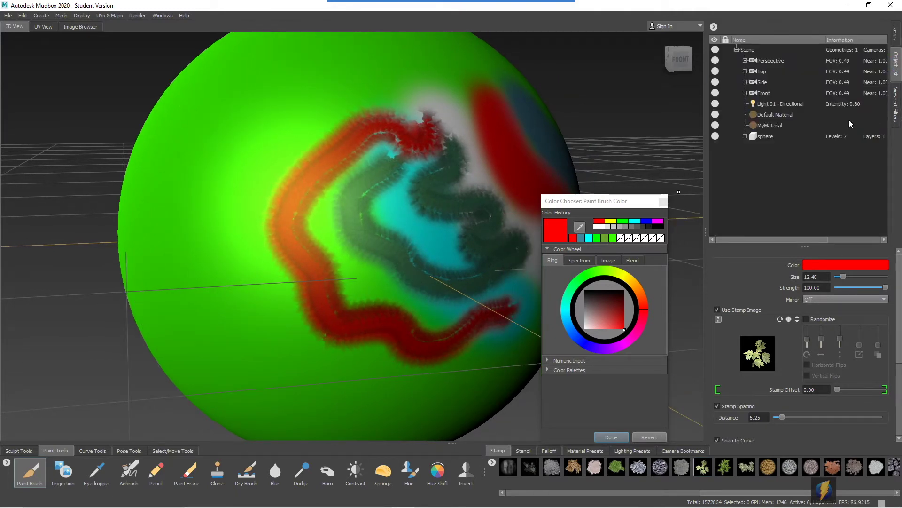
Step: Darken MyMaterial's specular colour to very dark green, then return to the paint layers list
left_click(775, 125)
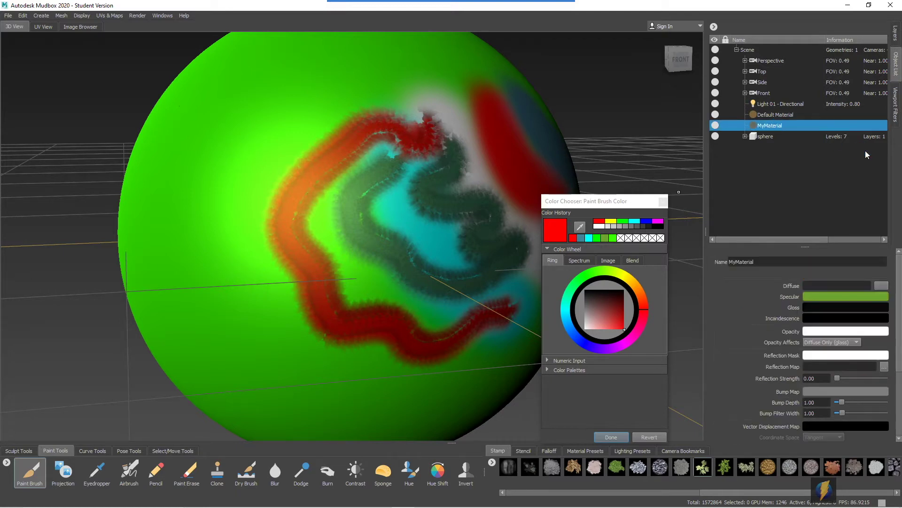
left_click(824, 297)
left_click_drag(613, 307, 608, 298)
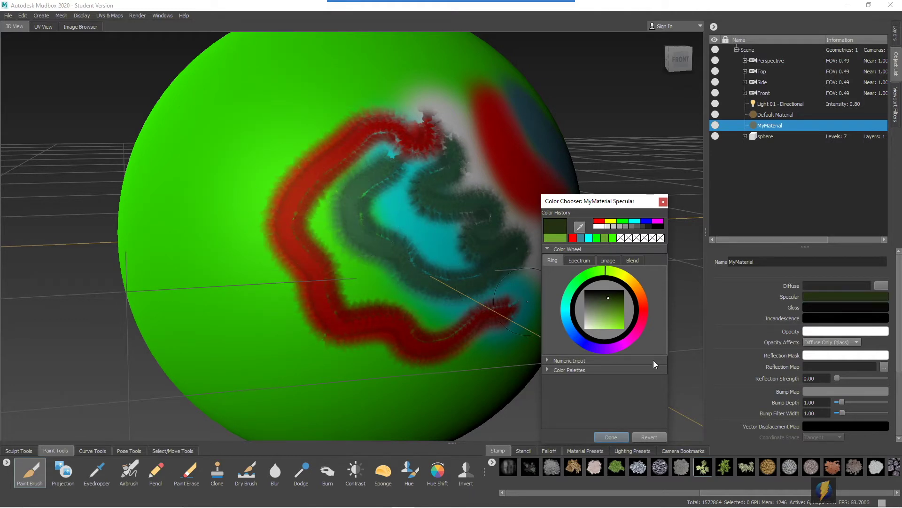
left_click(662, 202)
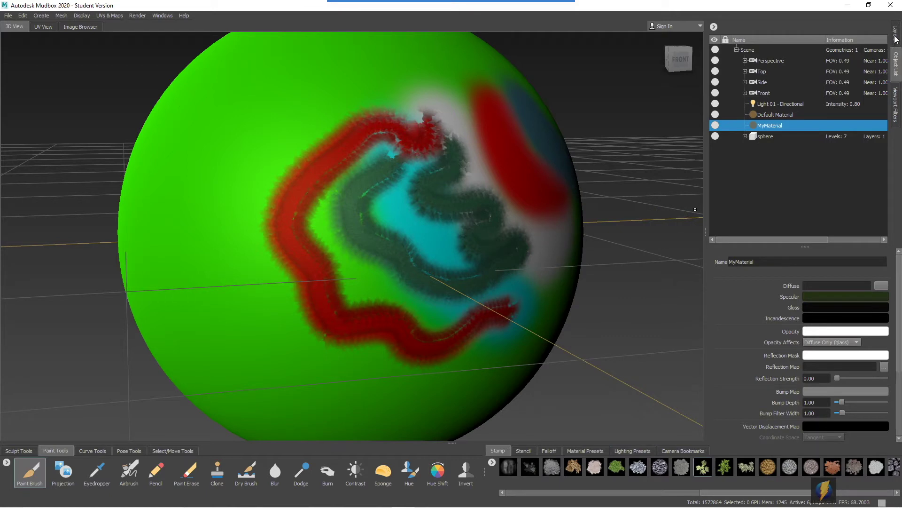
left_click(896, 35)
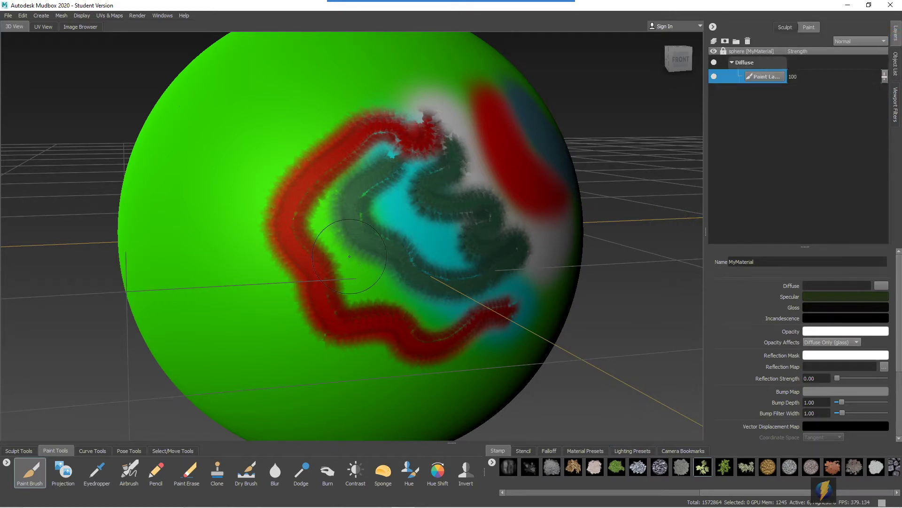
Step: Set Paint Brush mirroring to X and paint a mirrored red zigzag on the upper sphere
mouse_move(262, 242)
left_mouse_down("alt")
mouse_move(290, 236)
mouse_move(277, 240)
left_mouse_up("alt")
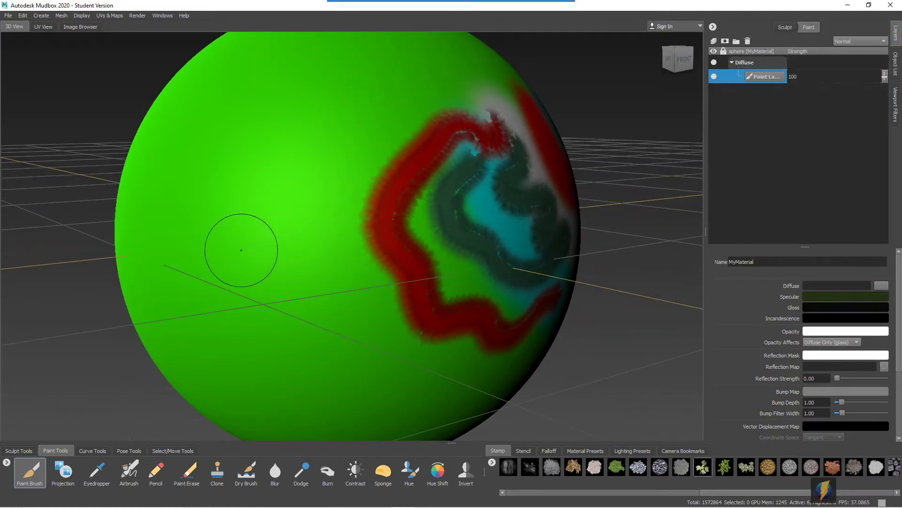
left_click(30, 470)
left_click_drag(416, 224, 397, 215, "alt")
left_click_drag(674, 282, 606, 272, "alt")
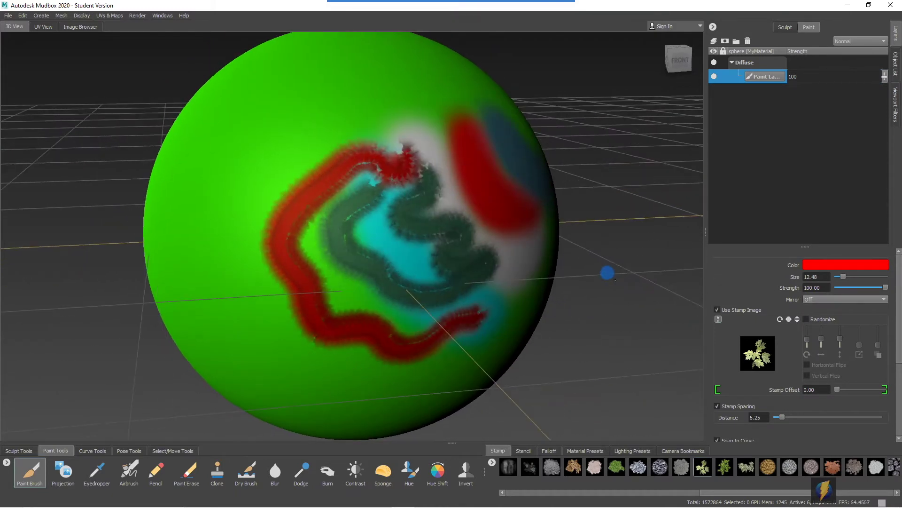
left_click(884, 303)
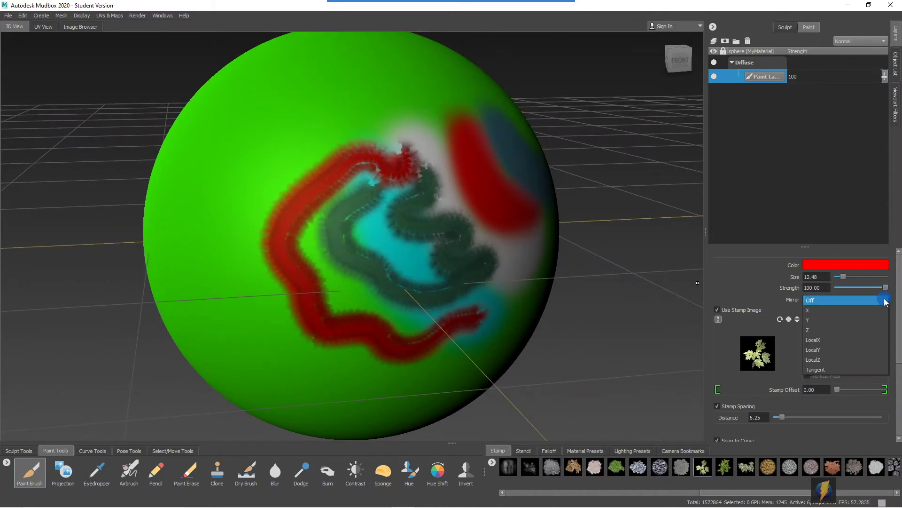
left_click(828, 314)
left_click_drag(402, 225, 401, 252, "alt")
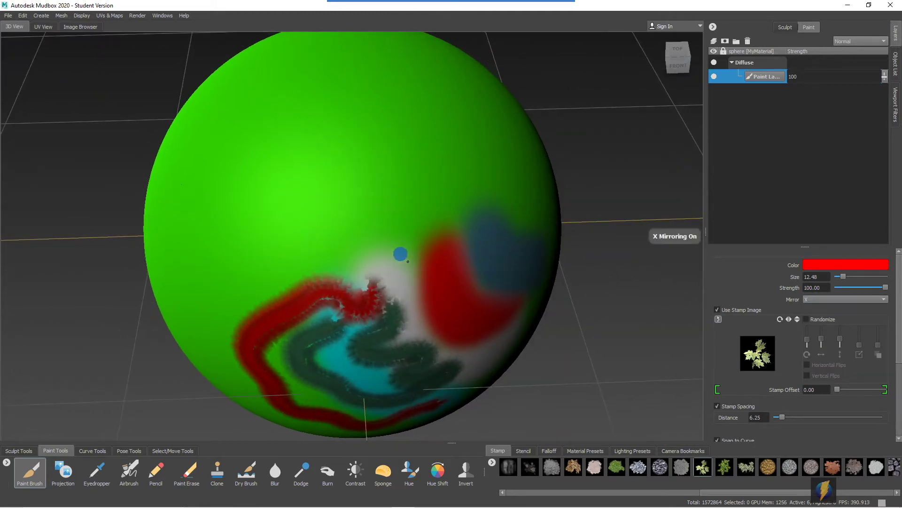
mouse_move(310, 125)
left_mouse_down()
mouse_move(273, 131)
mouse_move(273, 165)
mouse_move(248, 195)
mouse_move(248, 215)
left_mouse_up()
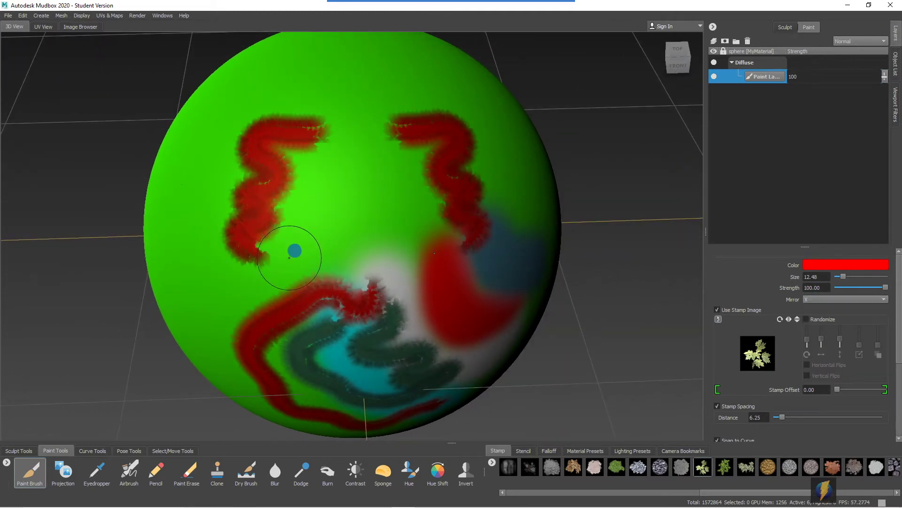
Step: Turn Paint Brush mirroring back off
left_click_drag(292, 249, 376, 225, "alt")
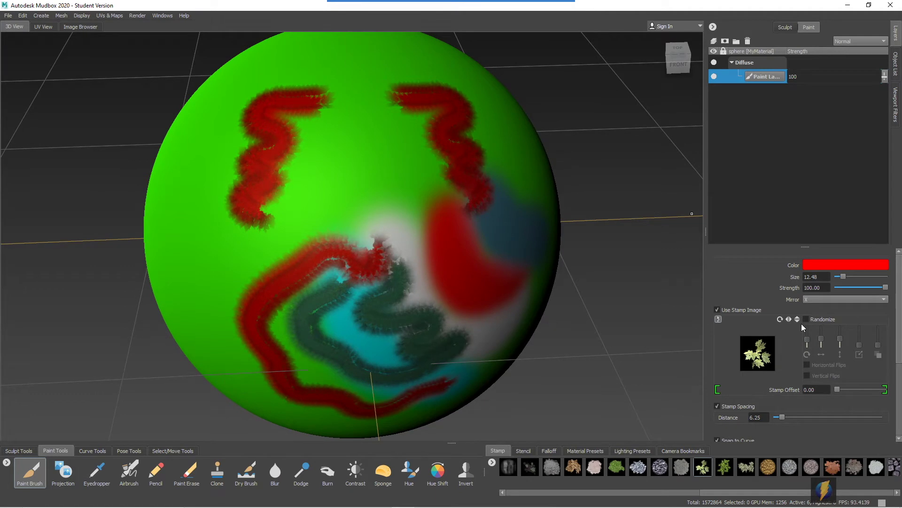
left_click(882, 299)
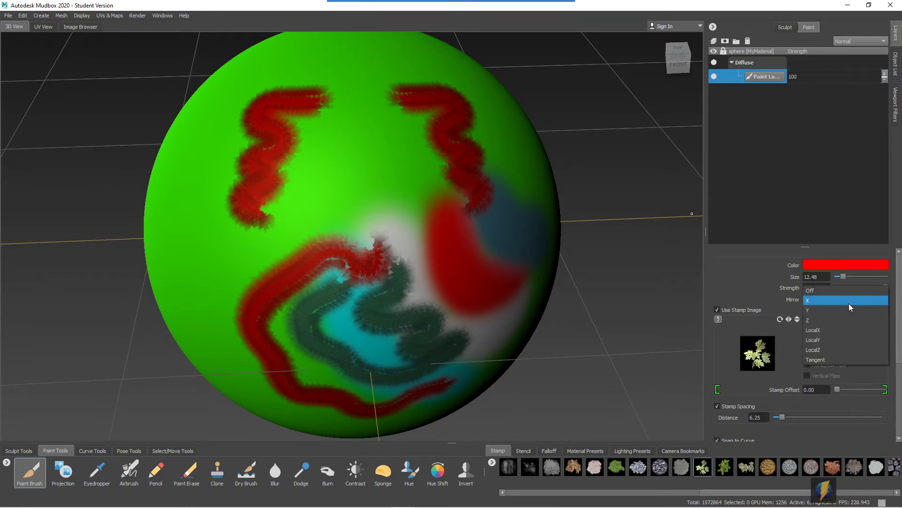
left_click(835, 291)
mouse_move(475, 239)
left_mouse_down("alt")
mouse_move(485, 236)
mouse_move(444, 234)
mouse_move(635, 237)
left_mouse_up("alt")
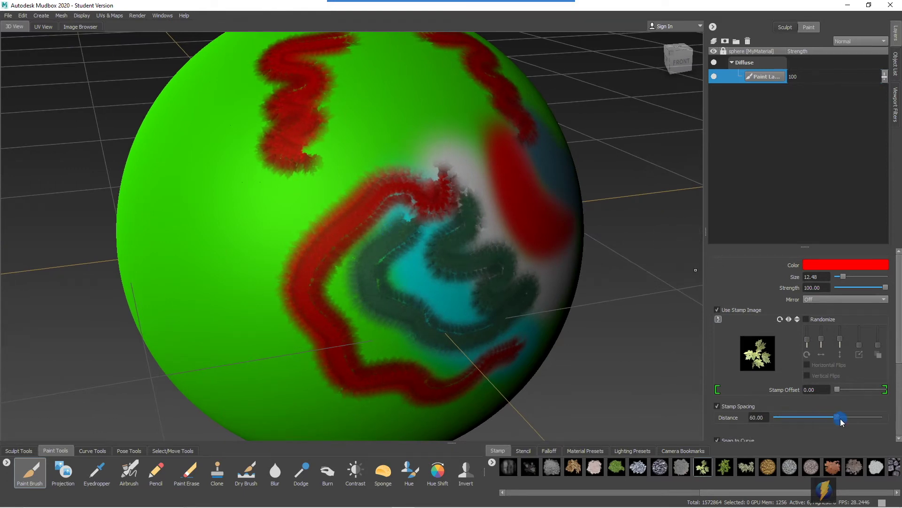
Step: Raise stamp spacing to 89 and paint a column of separated red leaf stamps down the sphere
left_click_drag(867, 416, 866, 416)
left_click_drag(405, 263, 485, 282, "alt")
mouse_move(418, 193)
left_mouse_down()
mouse_move(419, 216)
mouse_move(374, 244)
mouse_move(356, 279)
mouse_move(396, 288)
mouse_move(431, 264)
mouse_move(467, 286)
mouse_move(462, 309)
mouse_move(415, 251)
left_mouse_up()
scroll(462, 308, "up", 3)
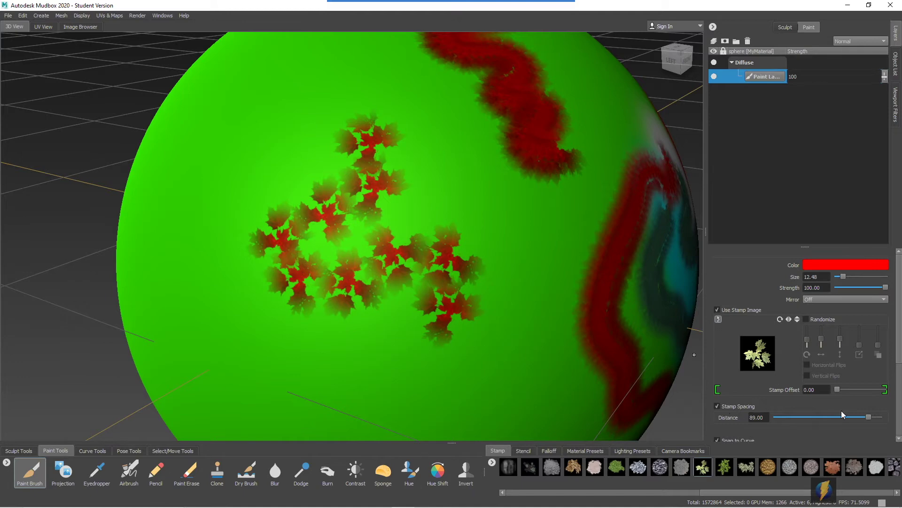
mouse_move(326, 232)
left_mouse_down("alt")
mouse_move(393, 210)
mouse_move(432, 212)
mouse_move(395, 179)
mouse_move(388, 210)
mouse_move(400, 261)
mouse_move(403, 380)
left_mouse_up("alt")
left_click(383, 145)
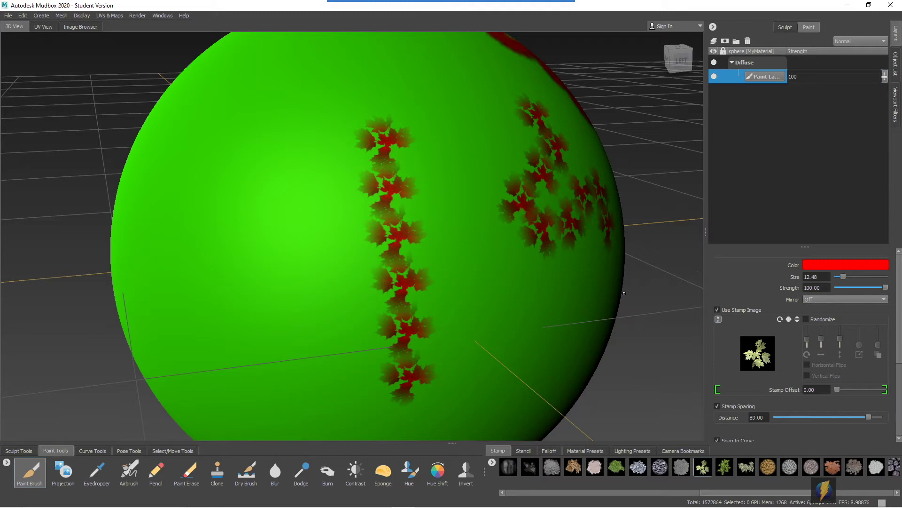
Step: Enable stamp Randomize, lower two amounts, and paint a vertical chain of randomized leaf stamps
left_click(806, 319)
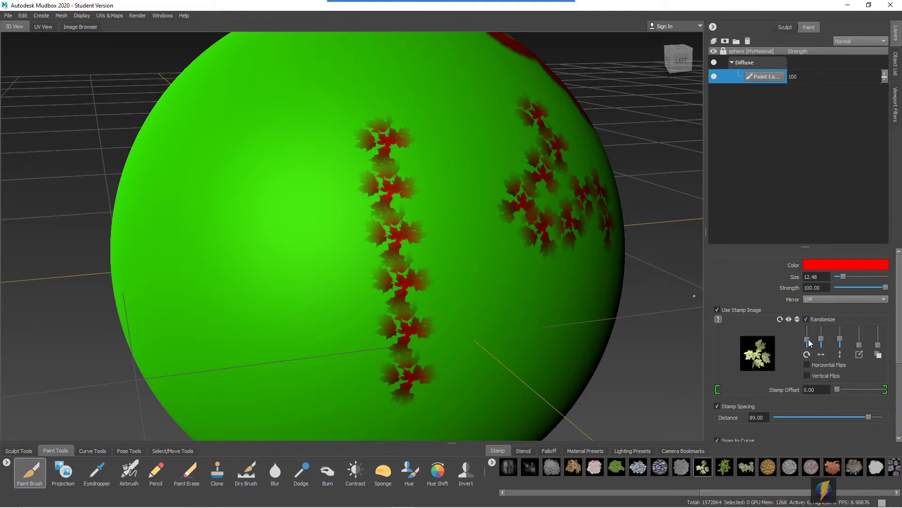
left_click_drag(822, 342, 844, 351)
left_click_drag(578, 252, 433, 221, "alt")
mouse_move(359, 172)
left_mouse_down()
mouse_move(354, 260)
mouse_move(371, 380)
left_mouse_up()
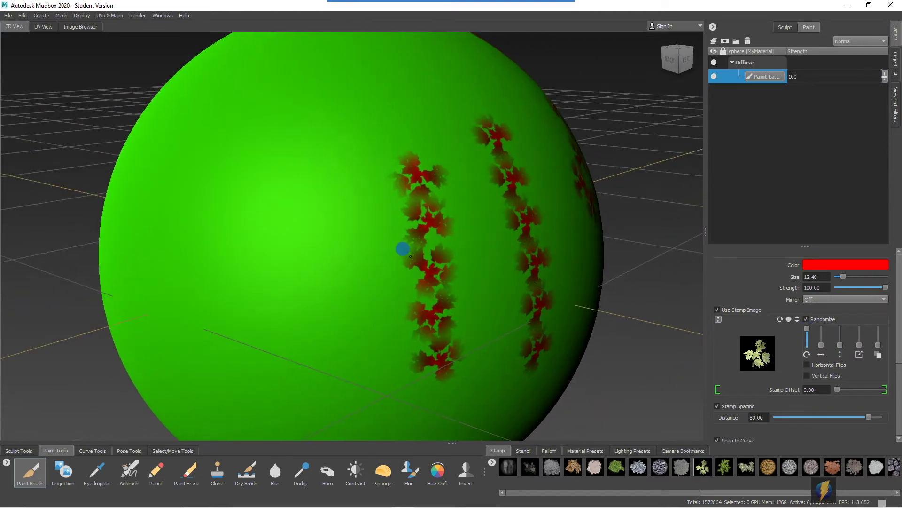
Step: Retune the randomization amounts and paint two more vertical columns of leaf stamps
left_click_drag(807, 329, 807, 345)
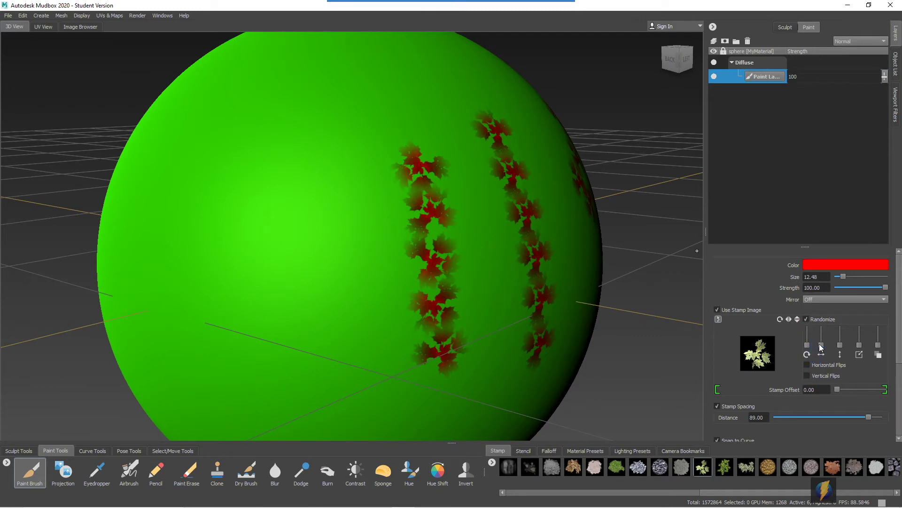
left_click(841, 344)
left_click_drag(299, 150, 311, 369)
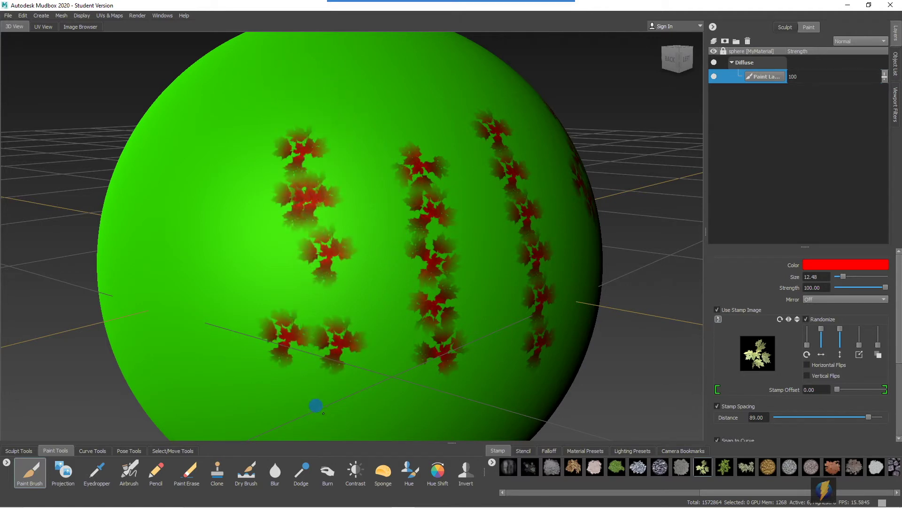
left_click_drag(822, 330, 832, 362)
left_click_drag(841, 331, 860, 328)
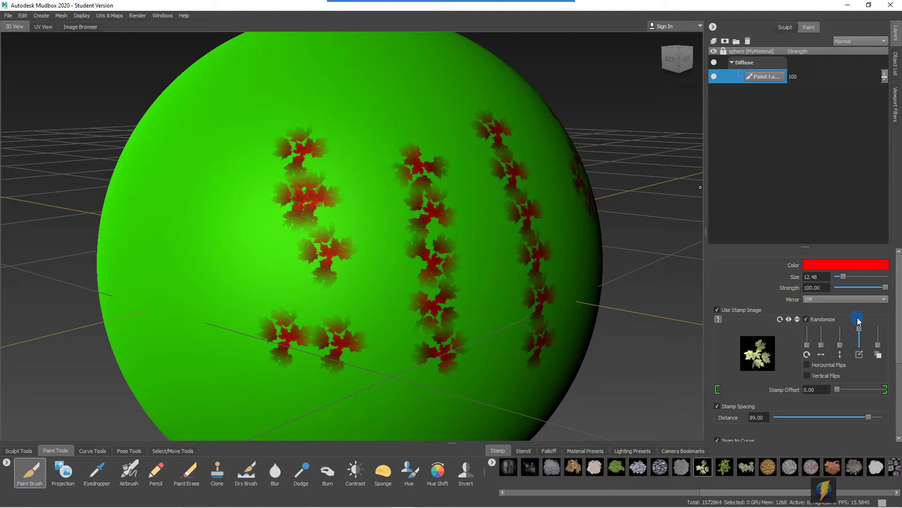
left_click_drag(363, 201, 433, 207, "alt")
mouse_move(271, 138)
left_mouse_down()
mouse_move(283, 210)
mouse_move(270, 303)
mouse_move(294, 397)
left_mouse_up()
Step: Max the fifth randomization amount, paint a large red leaf stamp, and disable Use Stamp Image
left_click_drag(359, 297, 489, 275, "alt")
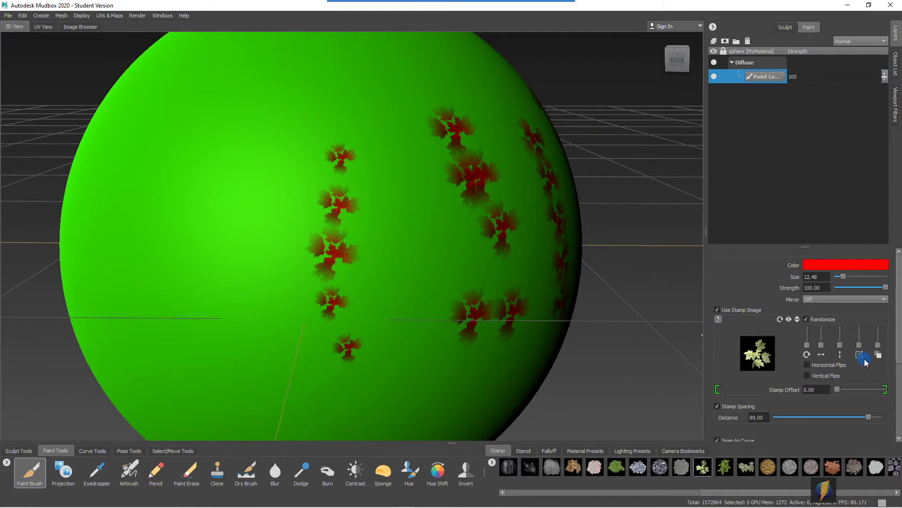
left_click_drag(878, 350, 878, 329)
mouse_move(338, 195)
left_mouse_down("alt")
mouse_move(288, 183)
mouse_move(295, 406)
mouse_move(357, 253)
mouse_move(350, 247)
mouse_move(384, 213)
mouse_move(332, 205)
mouse_move(361, 196)
left_mouse_up("alt")
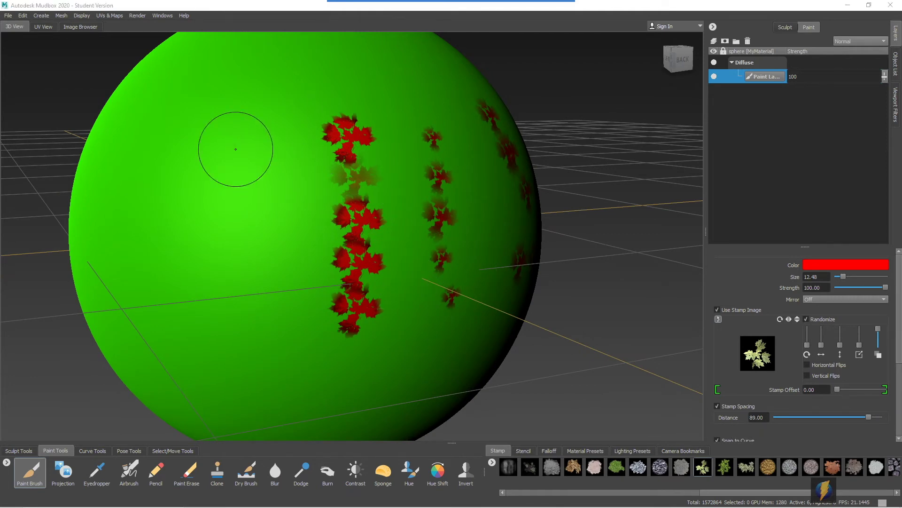
left_click(717, 310)
Step: Paint a column of soft red dabs, lower stamp spacing, and paint a solid red vertical stripe
mouse_move(329, 214)
left_mouse_down("alt")
mouse_move(359, 211)
mouse_move(321, 131)
mouse_move(322, 311)
left_mouse_up("alt")
left_click_drag(329, 272, 367, 258, "alt")
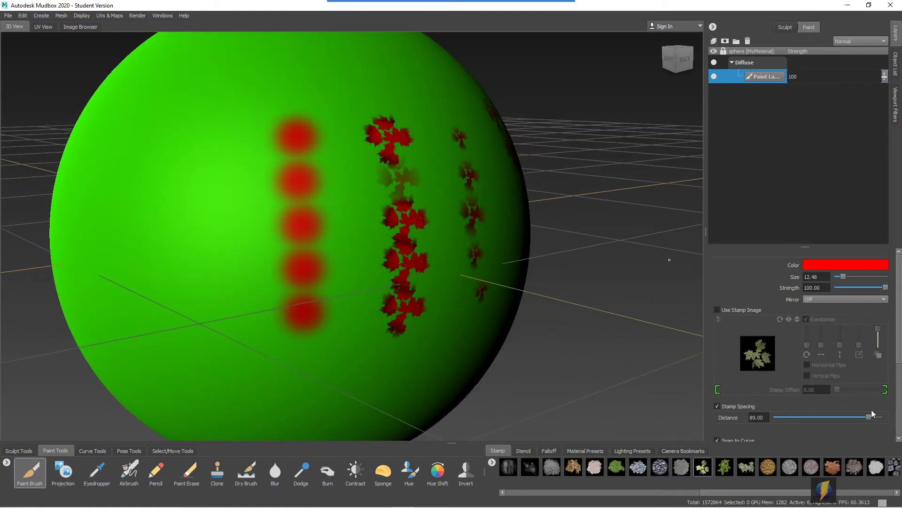
left_click_drag(869, 418, 820, 424)
mouse_move(262, 141)
left_mouse_down("alt")
mouse_move(292, 161)
mouse_move(292, 141)
mouse_move(321, 339)
mouse_move(367, 258)
mouse_move(323, 268)
mouse_move(345, 242)
left_mouse_up("alt")
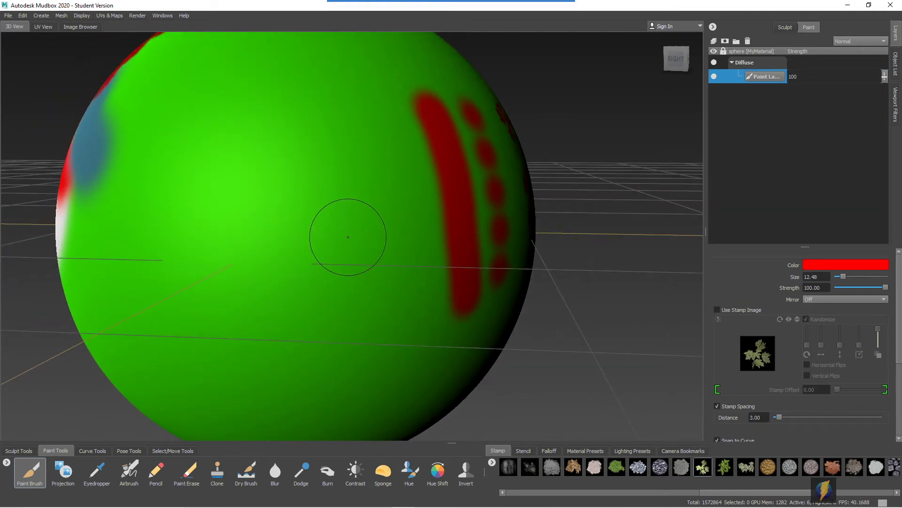
left_click(527, 453)
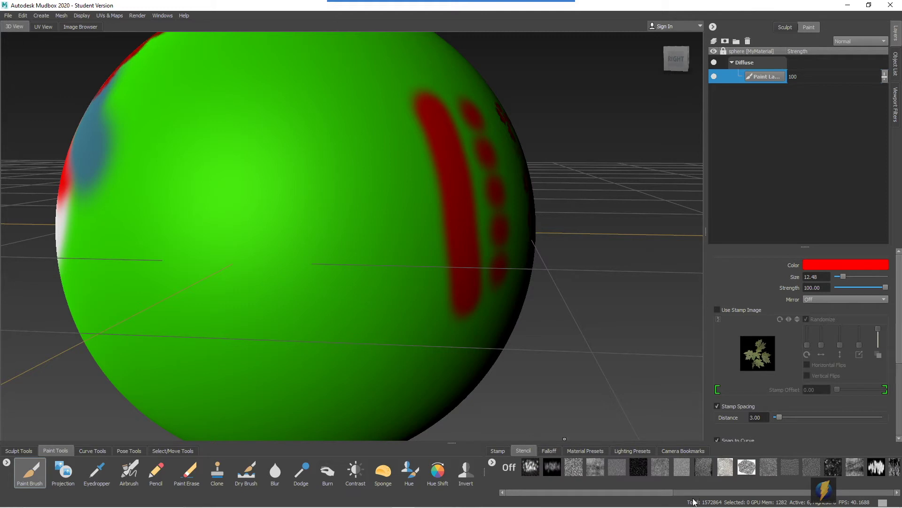
Step: Paint red through a cell-pattern stencil, then through a speckle stencil
left_click(748, 467)
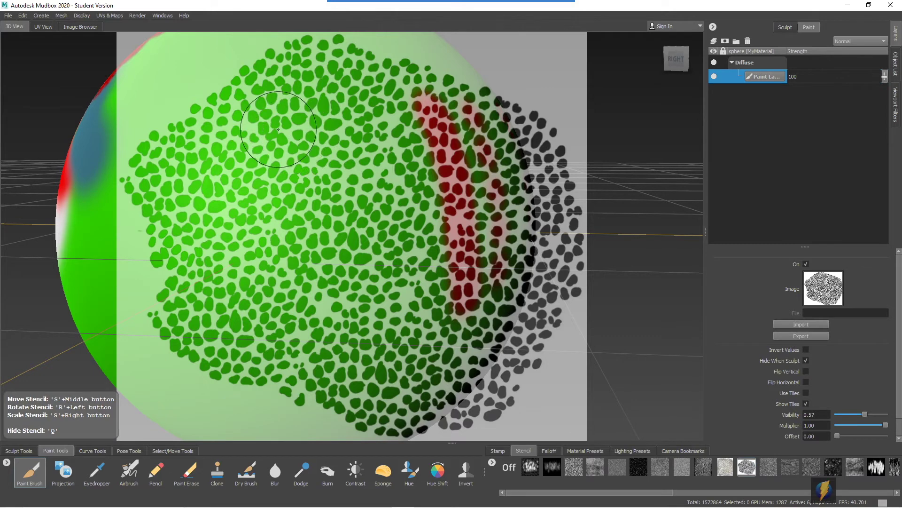
mouse_move(278, 129)
left_mouse_down()
mouse_move(204, 172)
mouse_move(267, 160)
mouse_move(290, 167)
mouse_move(230, 194)
mouse_move(226, 204)
mouse_move(301, 192)
left_mouse_up()
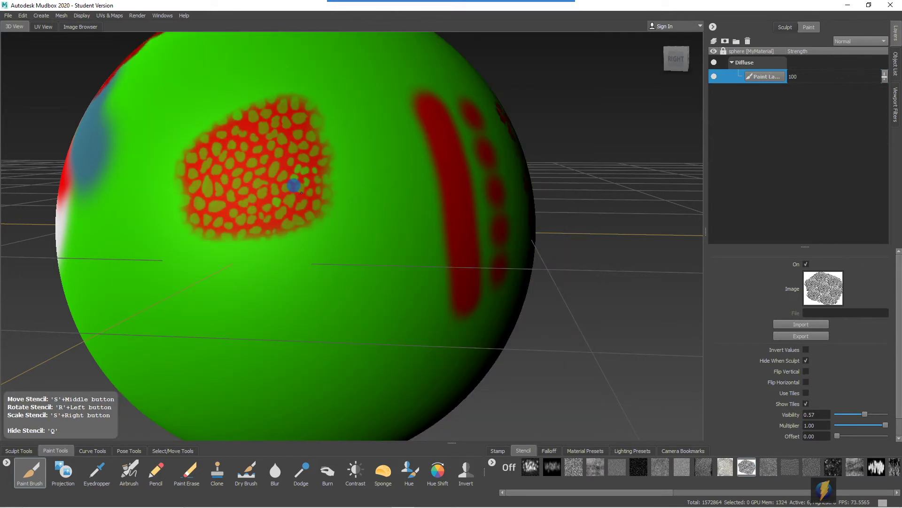
left_click(829, 465)
mouse_move(348, 306)
left_mouse_down()
mouse_move(371, 286)
mouse_move(374, 308)
mouse_move(301, 290)
mouse_move(382, 292)
mouse_move(302, 244)
mouse_move(312, 343)
mouse_move(357, 369)
left_mouse_up()
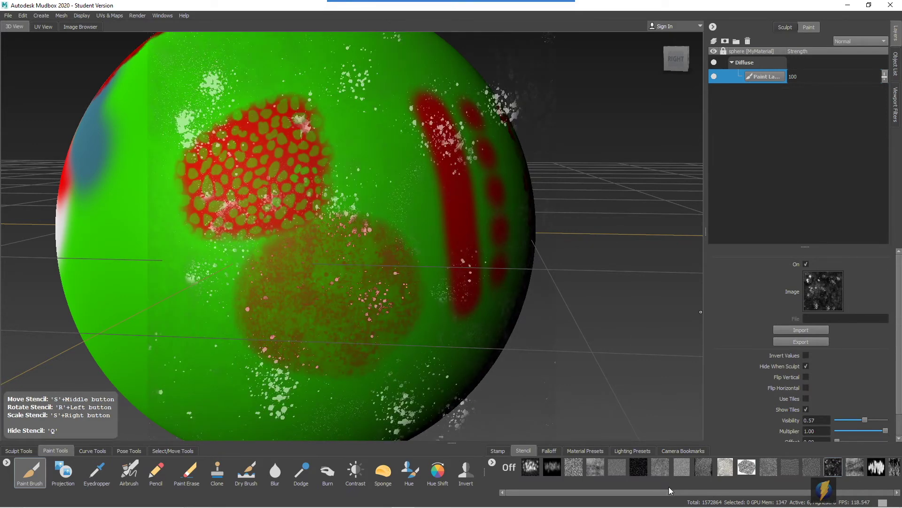
left_click_drag(670, 491, 827, 495)
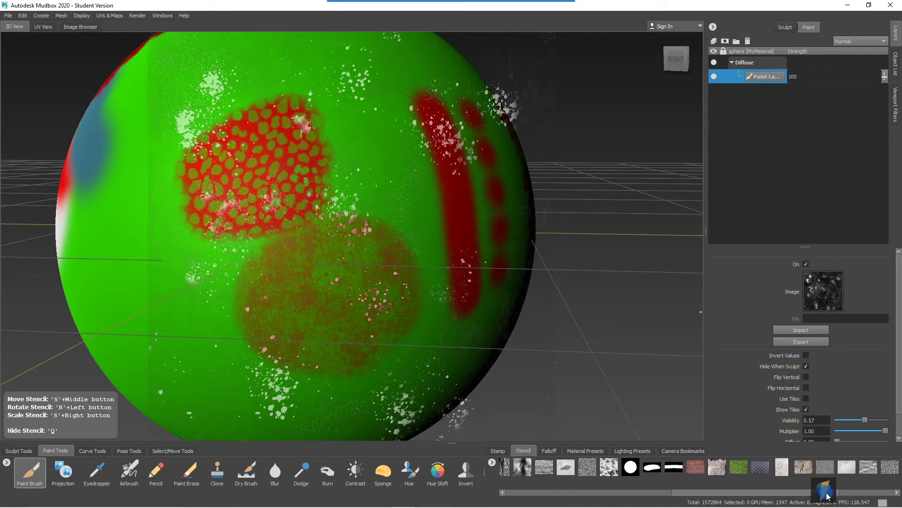
Step: Apply the rocky stencil, then hide the stencil overlay with Q and orbit the sphere
left_click(608, 467)
mouse_move(357, 198)
left_mouse_down("alt")
mouse_move(360, 234)
mouse_move(310, 179)
mouse_move(274, 196)
mouse_move(368, 204)
mouse_move(255, 246)
mouse_move(366, 260)
mouse_move(227, 284)
mouse_move(217, 209)
mouse_move(265, 157)
mouse_move(332, 157)
mouse_move(367, 190)
mouse_move(361, 255)
mouse_move(306, 277)
left_mouse_up("alt")
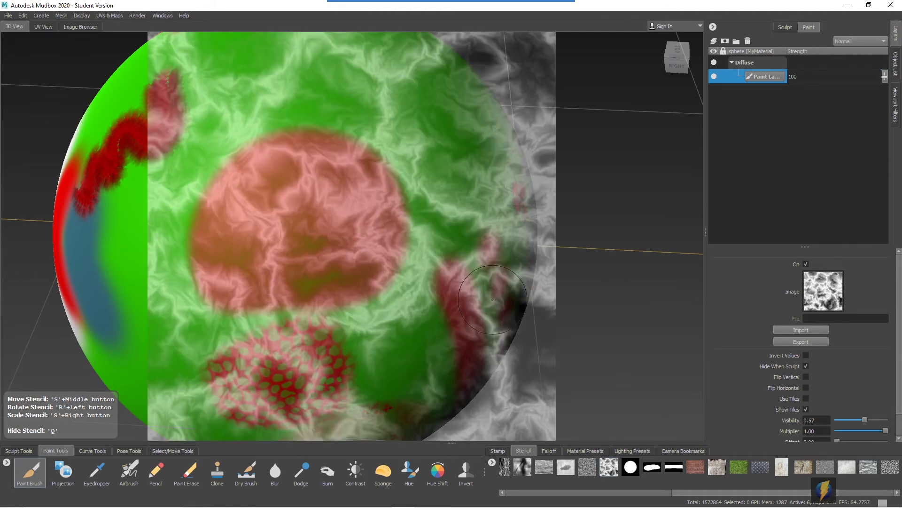
scroll(754, 346, "down", 1)
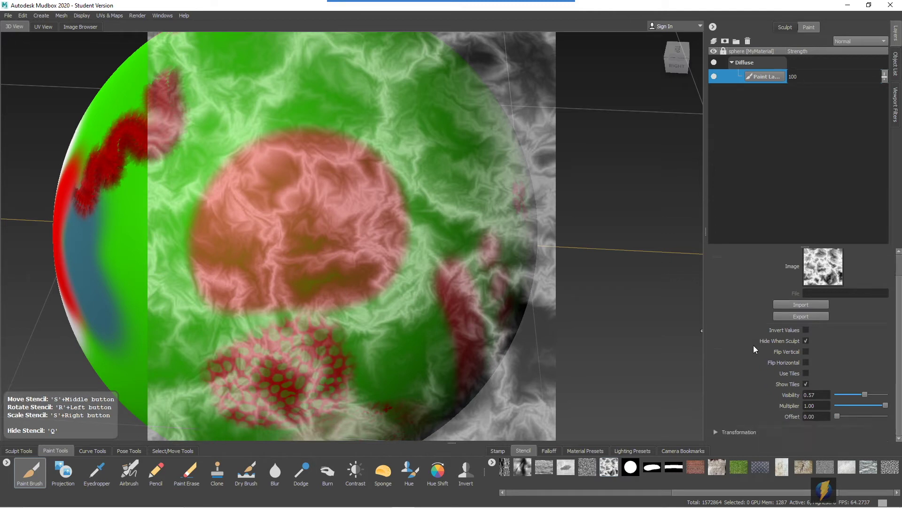
scroll(754, 346, "up", 1)
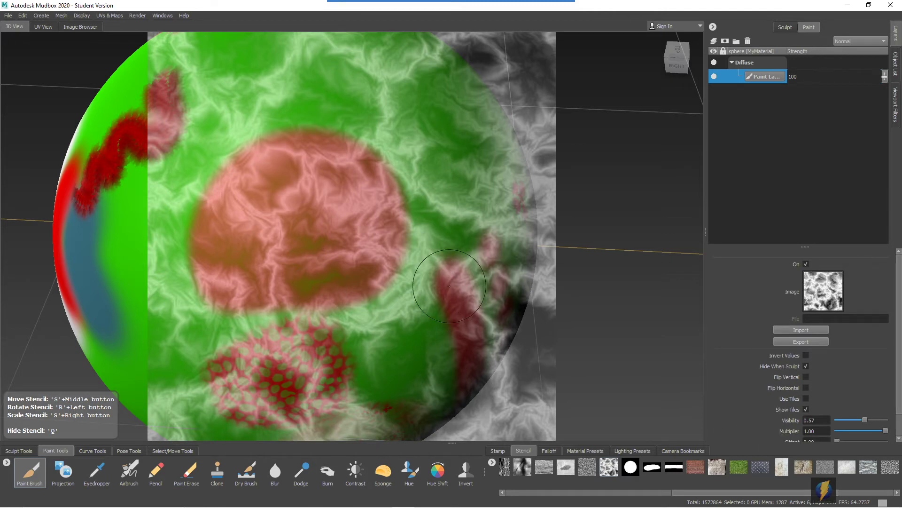
mouse_move(408, 270)
left_mouse_down("alt")
mouse_move(431, 261)
mouse_move(386, 266)
mouse_move(438, 241)
mouse_move(423, 264)
mouse_move(414, 261)
left_mouse_up("alt")
key("q")
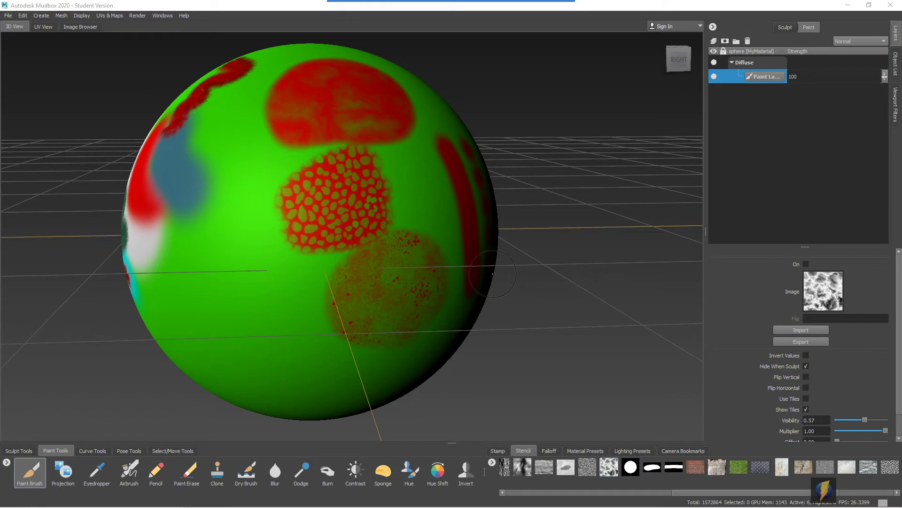
left_click_drag(372, 258, 403, 244, "alt")
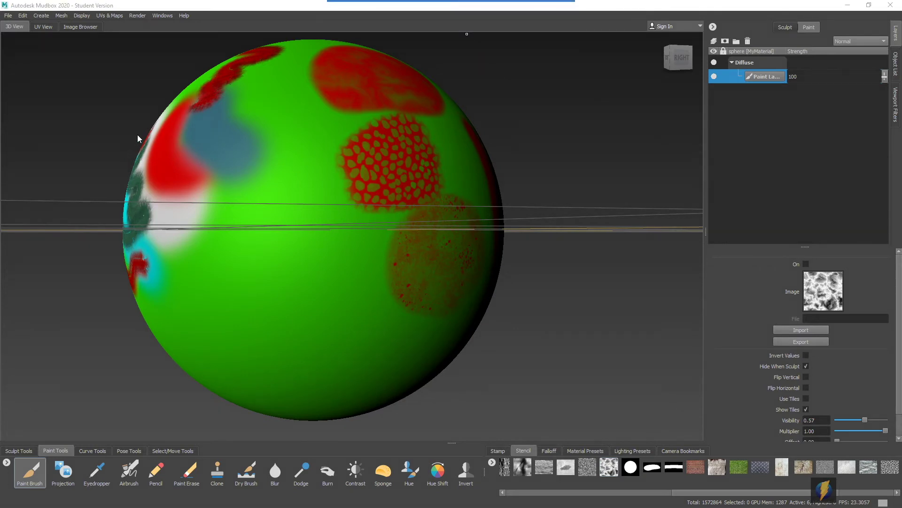
mouse_move(138, 134)
left_mouse_down()
mouse_move(118, 305)
mouse_move(73, 416)
mouse_move(69, 459)
left_mouse_up()
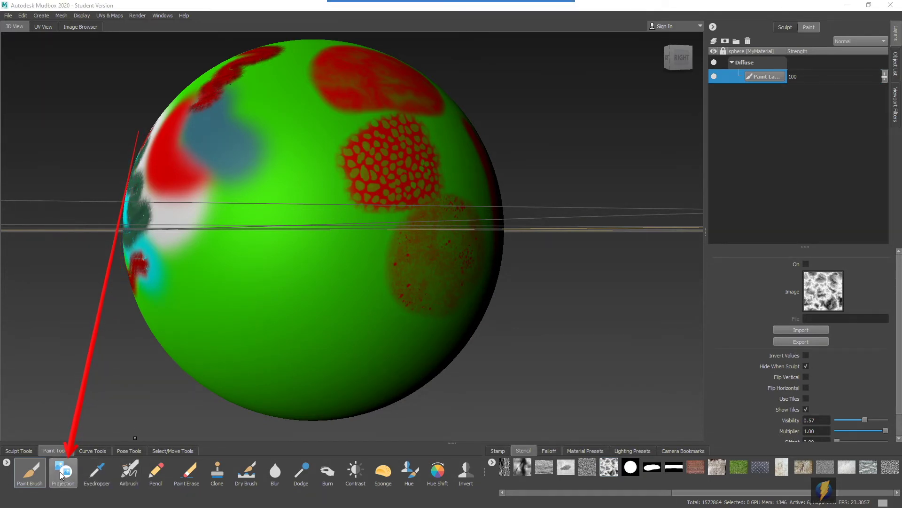
Step: Switch to the Projection brush, turn off its stamp image, and select the grass stencil
left_click(61, 474)
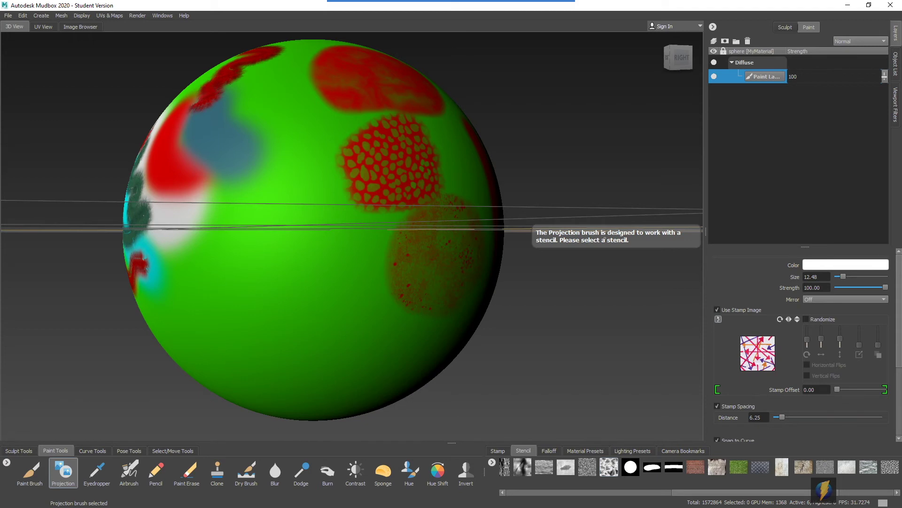
left_click_drag(401, 206, 368, 223, "alt")
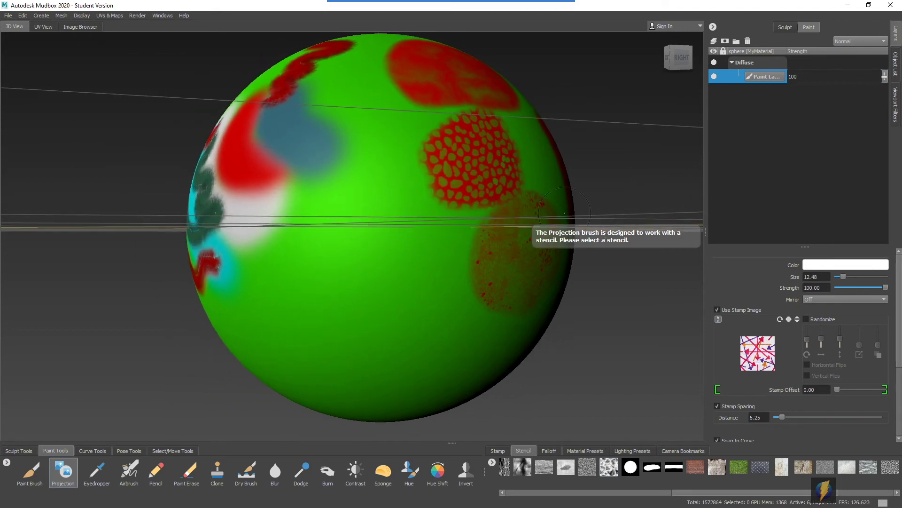
left_click(718, 309)
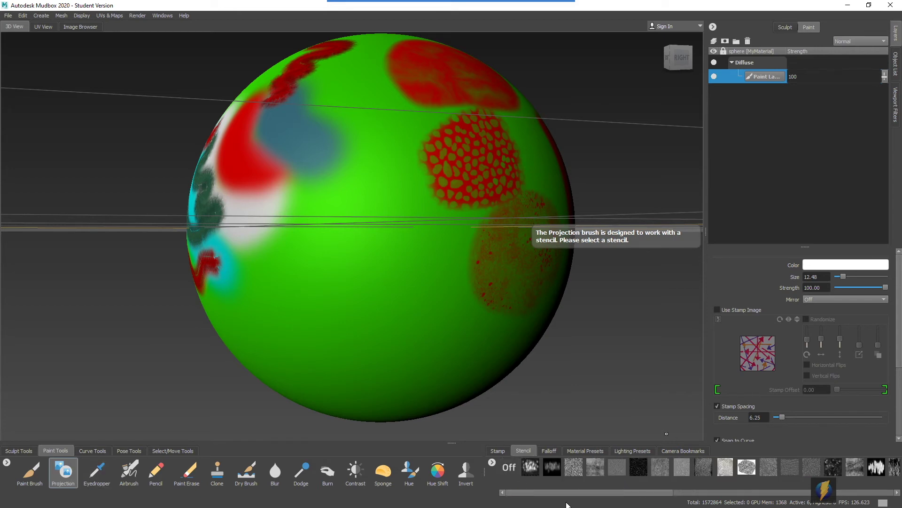
mouse_move(602, 494)
left_mouse_down()
mouse_move(641, 492)
mouse_move(592, 496)
mouse_move(828, 499)
left_mouse_up()
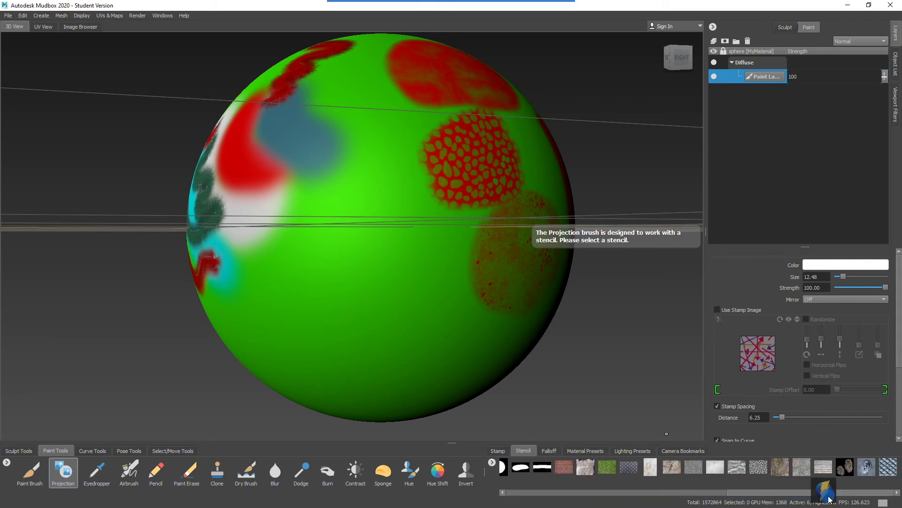
left_click(607, 469)
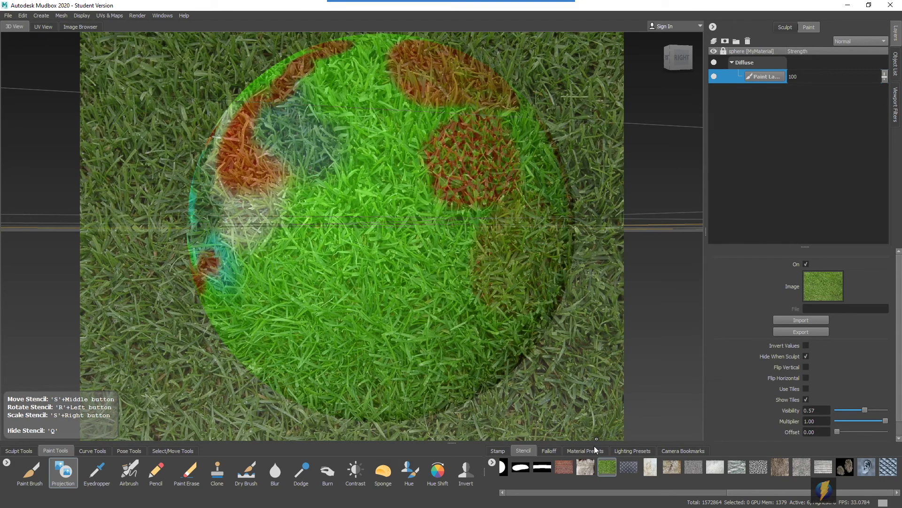
Step: Project grass through the stencil across the centre of the sphere
mouse_move(468, 221)
left_mouse_down("alt")
mouse_move(455, 185)
mouse_move(433, 196)
left_mouse_up("alt")
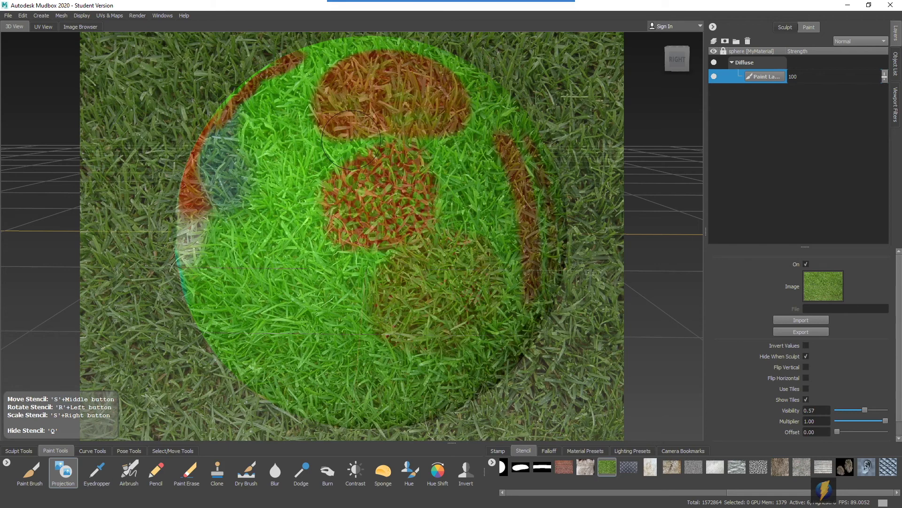
mouse_move(334, 138)
left_mouse_down()
mouse_move(307, 193)
mouse_move(355, 155)
mouse_move(336, 208)
mouse_move(346, 198)
mouse_move(353, 214)
mouse_move(337, 231)
mouse_move(385, 186)
mouse_move(412, 179)
mouse_move(366, 232)
mouse_move(387, 231)
mouse_move(374, 255)
mouse_move(391, 291)
mouse_move(440, 285)
mouse_move(415, 305)
mouse_move(314, 257)
mouse_move(305, 199)
mouse_move(323, 154)
mouse_move(379, 137)
mouse_move(438, 166)
mouse_move(455, 253)
left_mouse_up()
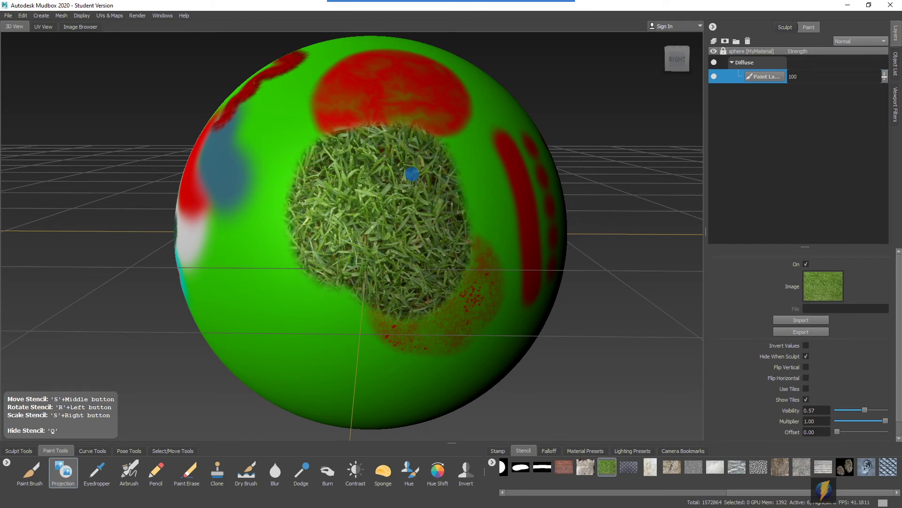
left_click_drag(416, 178, 414, 175)
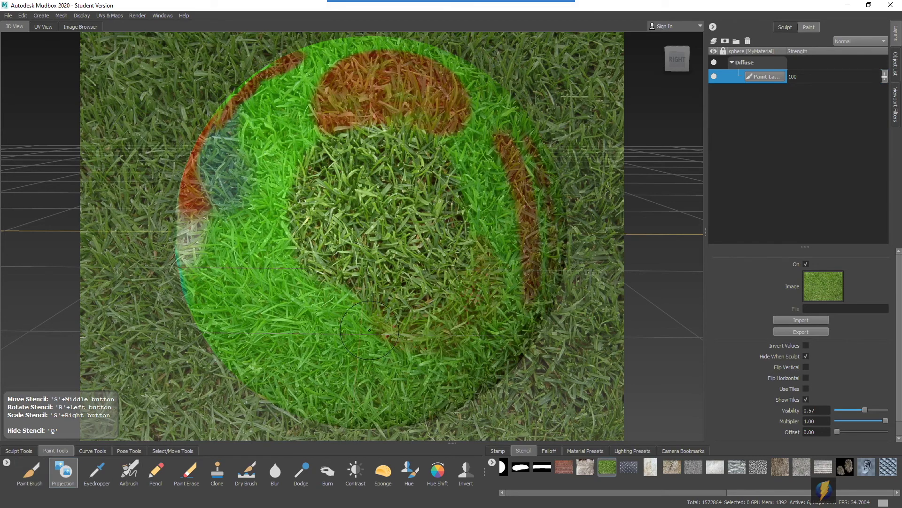
mouse_move(367, 330)
left_mouse_down("alt")
mouse_move(347, 296)
mouse_move(394, 288)
mouse_move(374, 288)
left_mouse_up("alt")
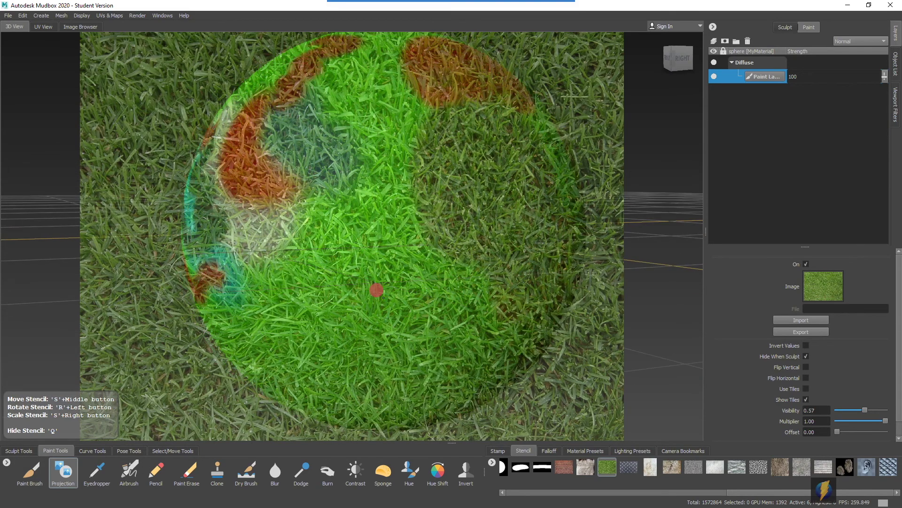
mouse_move(426, 164)
left_mouse_down()
mouse_move(373, 177)
mouse_move(347, 205)
mouse_move(430, 201)
mouse_move(437, 254)
mouse_move(470, 297)
mouse_move(373, 264)
mouse_move(364, 162)
mouse_move(383, 93)
mouse_move(368, 152)
mouse_move(348, 155)
mouse_move(265, 238)
mouse_move(304, 279)
mouse_move(328, 330)
mouse_move(413, 297)
mouse_move(461, 312)
mouse_move(460, 370)
left_mouse_up()
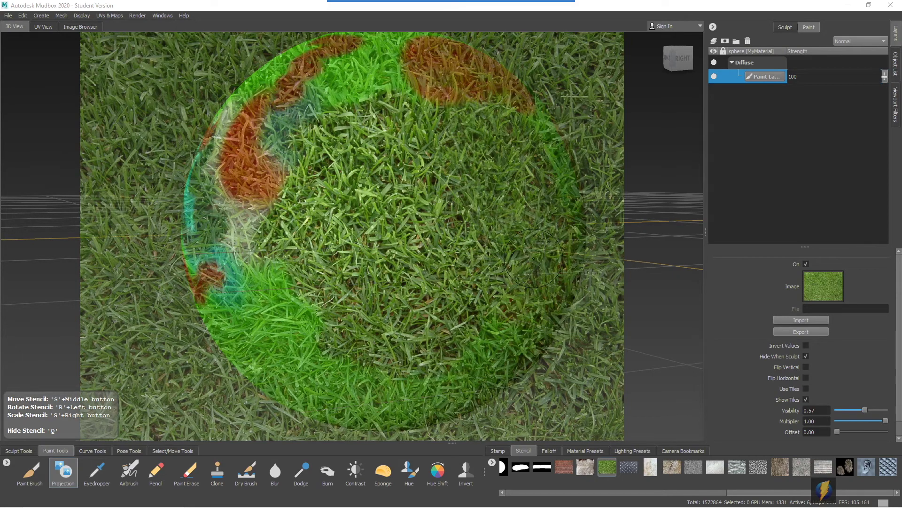
Step: Toggle the grass stencil to check the paint, then scroll Projection settings to Flood From Camera
key("q")
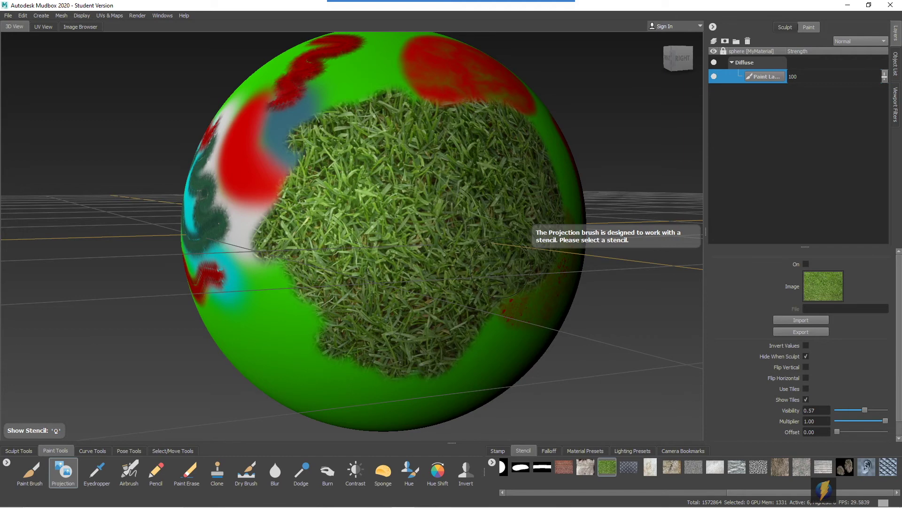
key("q")
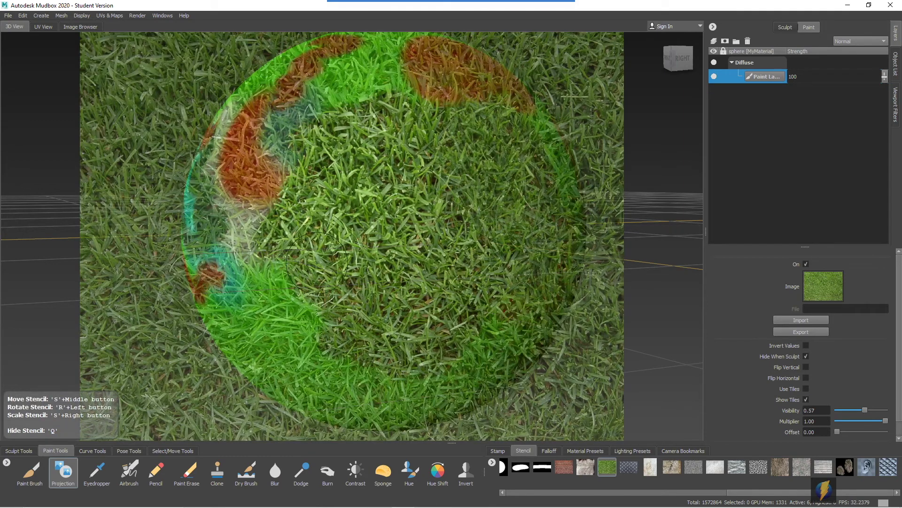
key("q")
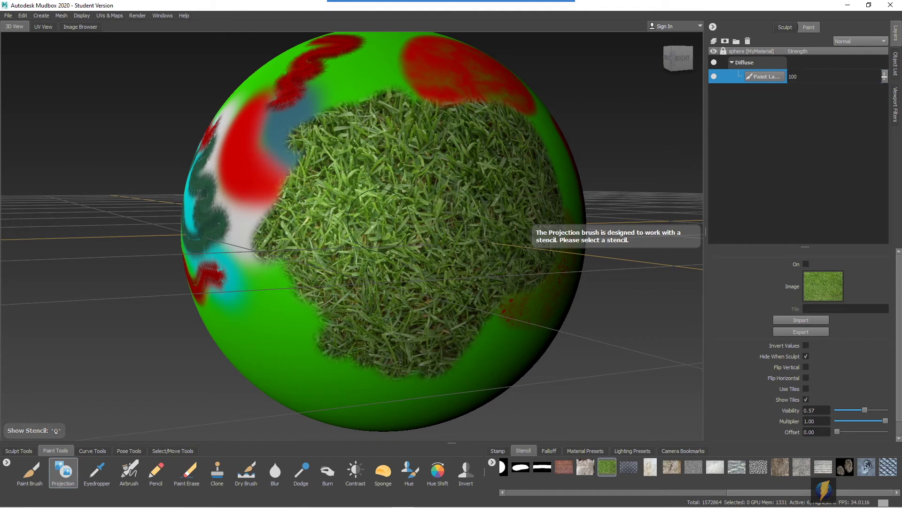
left_click_drag(432, 256, 437, 230, "alt")
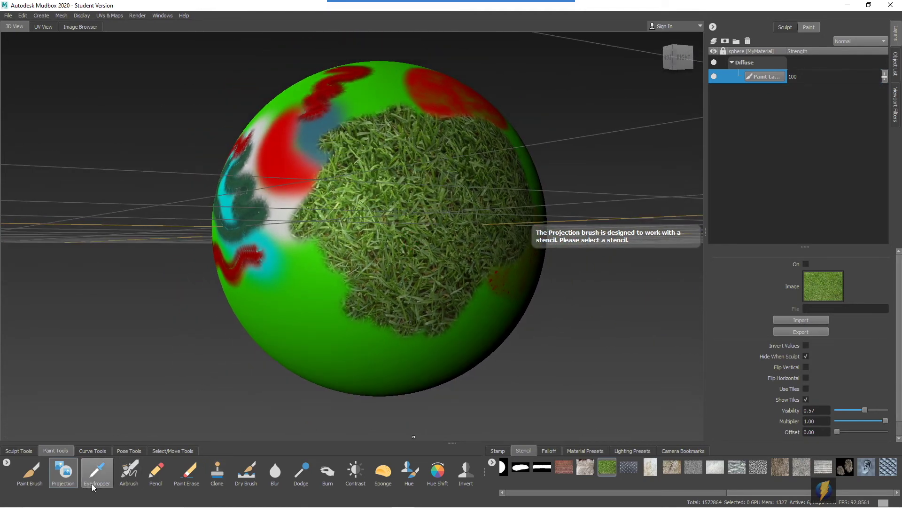
left_click(64, 476)
left_click_drag(900, 327, 899, 409)
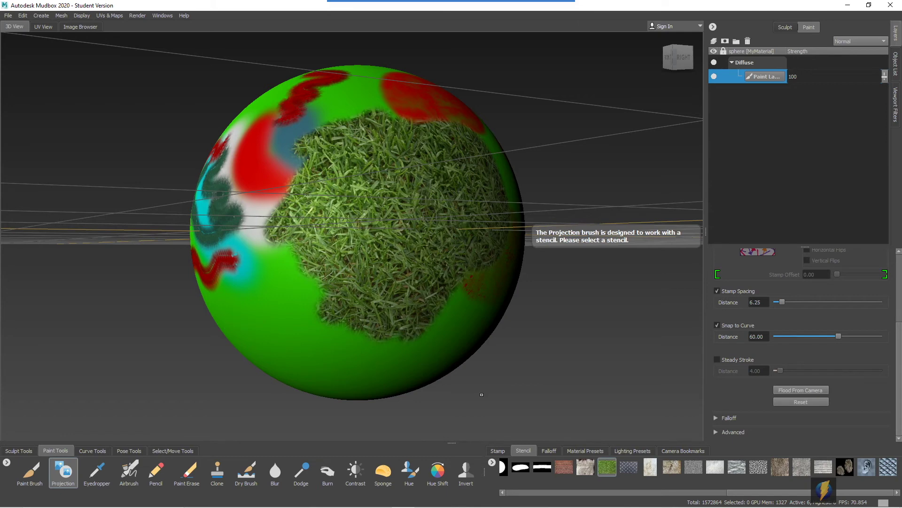
Step: Show the grass stencil, apply Flood From Camera, then hide the stencil again
key("q")
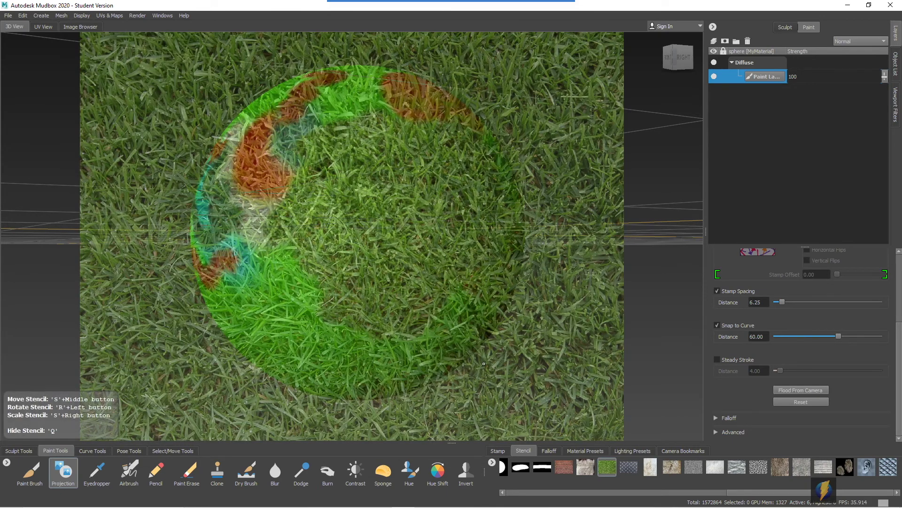
scroll(282, 313, "up", 3)
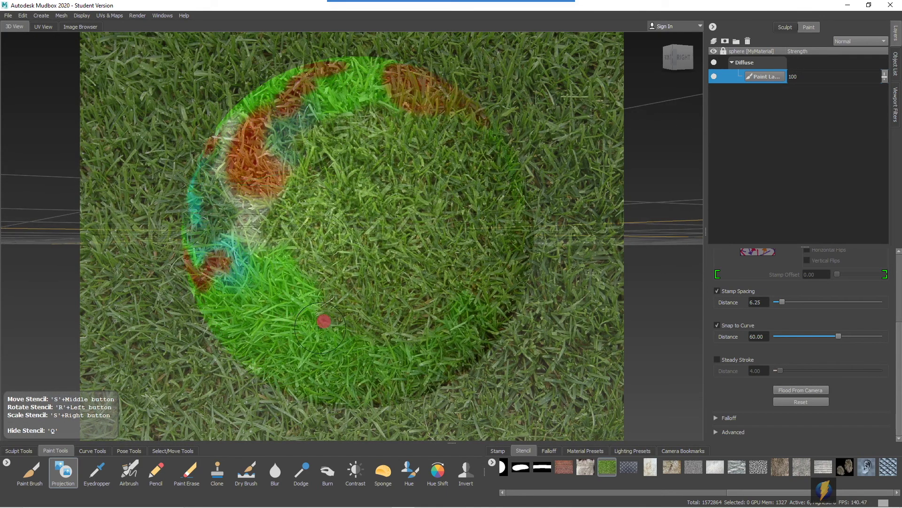
left_click(796, 390)
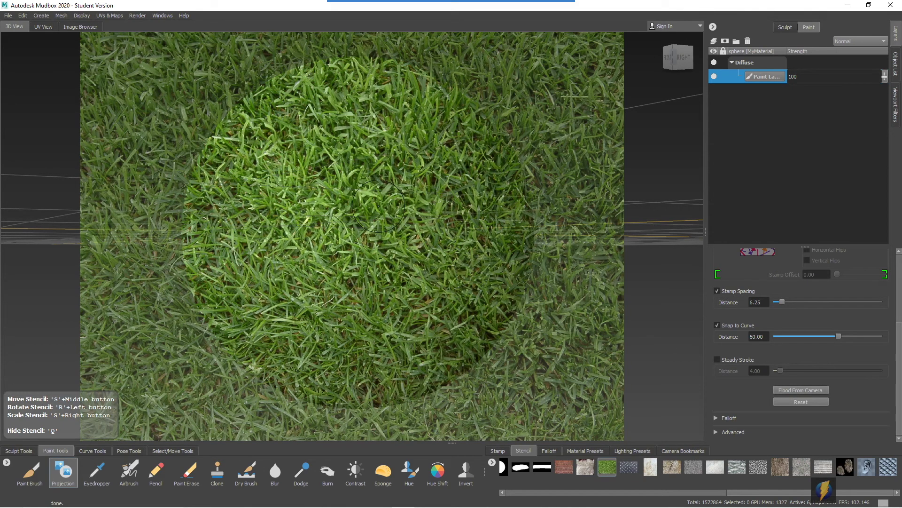
key("q")
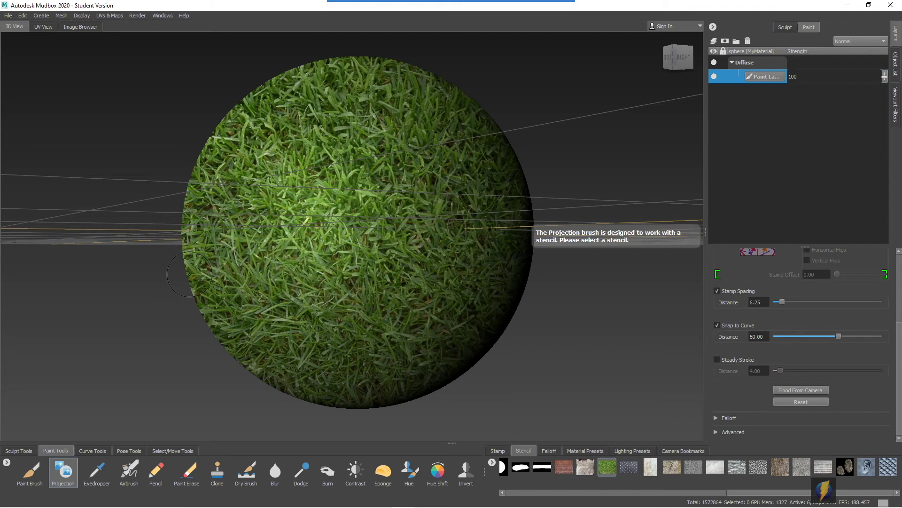
Step: Flood the grass stencil from the camera onto the sphere's unpainted left side
mouse_move(177, 260)
left_mouse_down("alt")
mouse_move(318, 264)
mouse_move(371, 283)
left_mouse_up("alt")
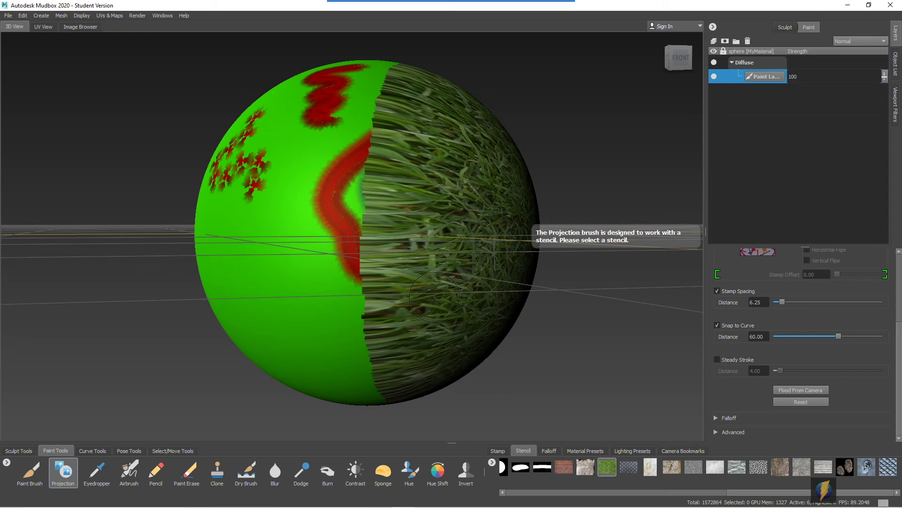
mouse_move(268, 278)
left_mouse_down("alt")
mouse_move(199, 272)
mouse_move(352, 282)
mouse_move(359, 273)
left_mouse_up("alt")
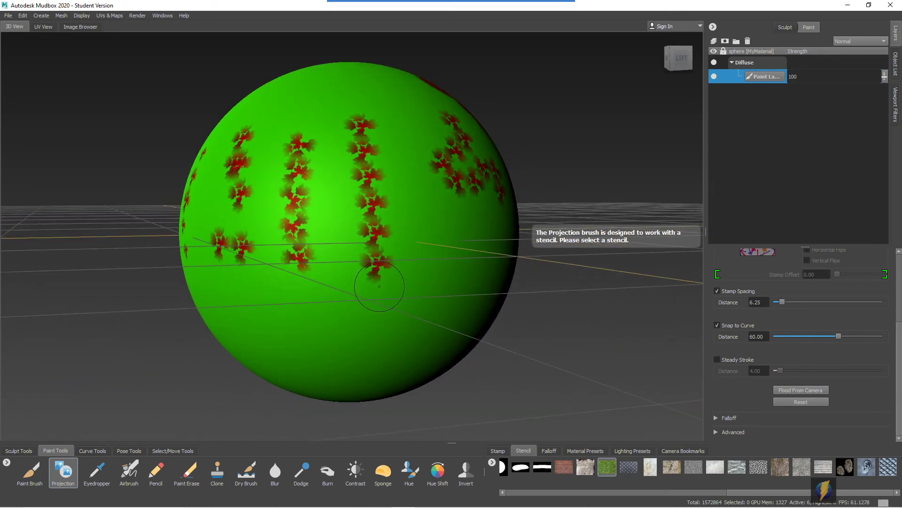
key("q")
left_click(808, 390)
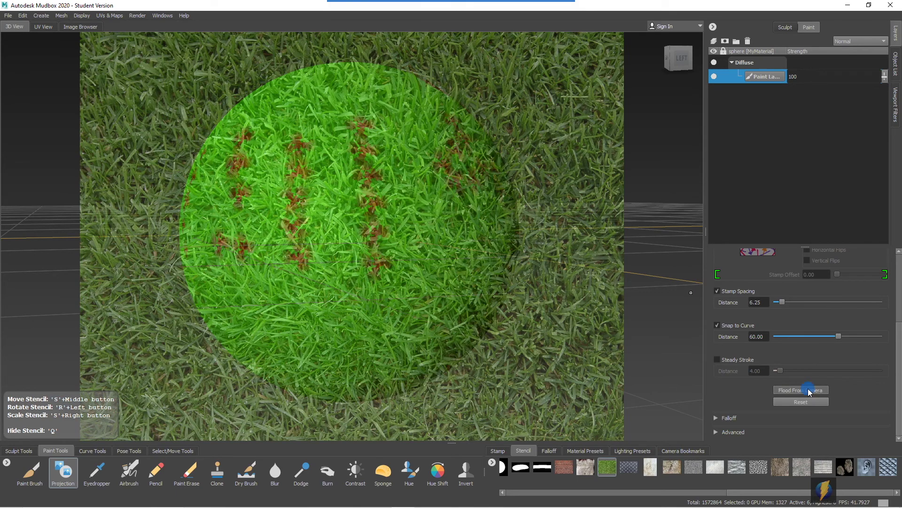
key("q")
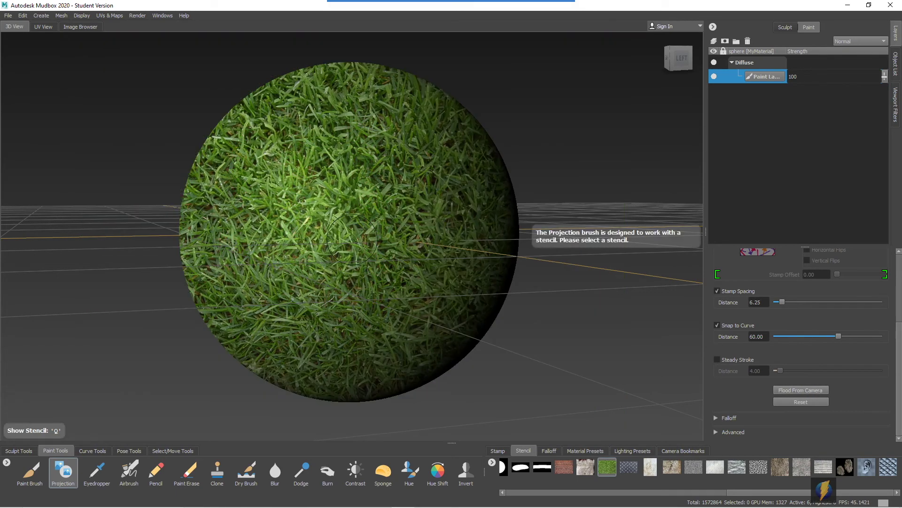
Step: Turn the sphere to face the green strip, flood grass onto it, and inspect the result
left_click_drag(353, 233, 197, 219, "alt")
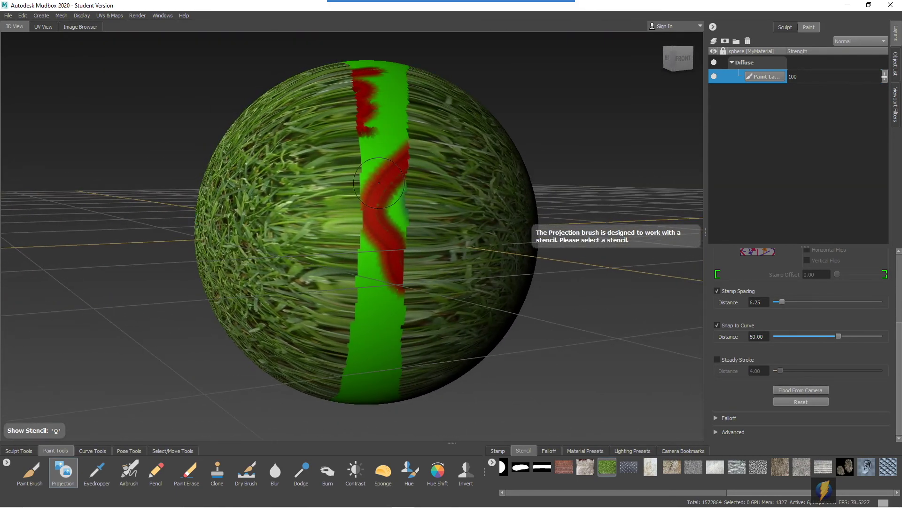
mouse_move(388, 128)
left_mouse_down("alt")
mouse_move(370, 147)
mouse_move(368, 202)
left_mouse_up("alt")
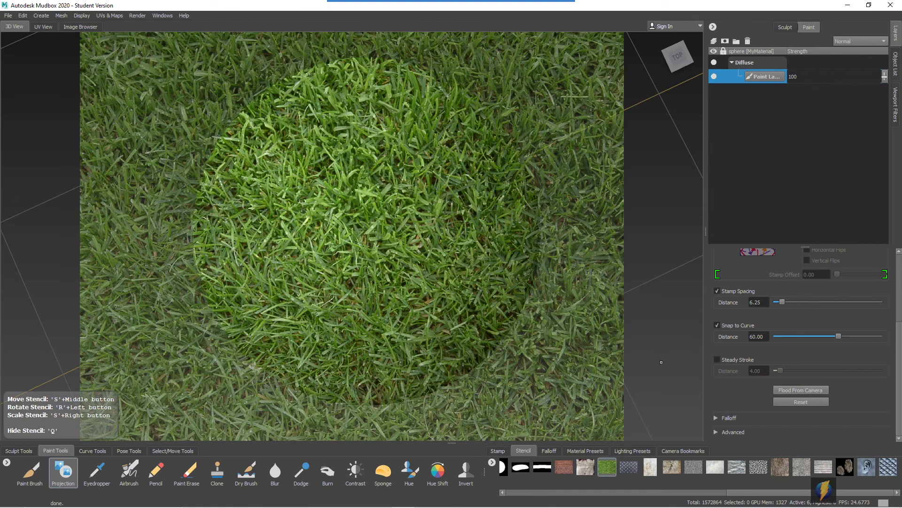
mouse_move(358, 341)
left_mouse_down("alt")
mouse_move(332, 238)
mouse_move(338, 151)
left_mouse_up("alt")
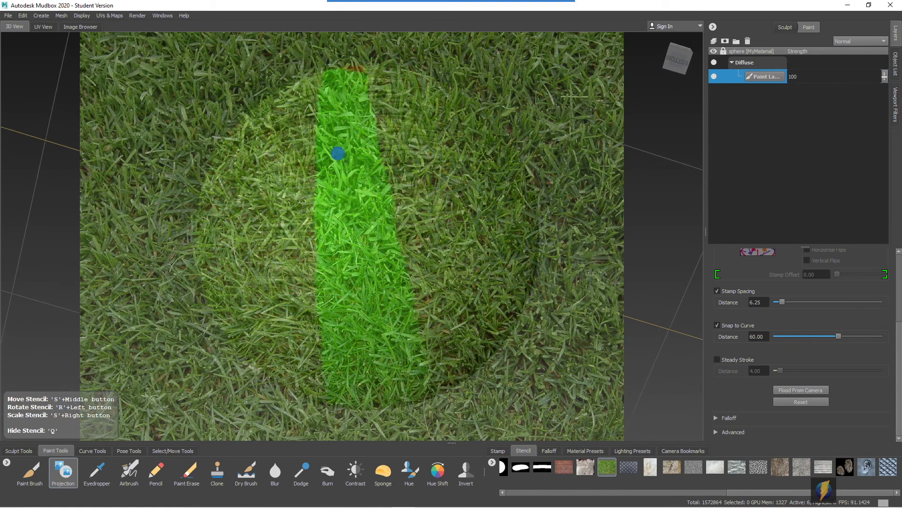
left_click(802, 388)
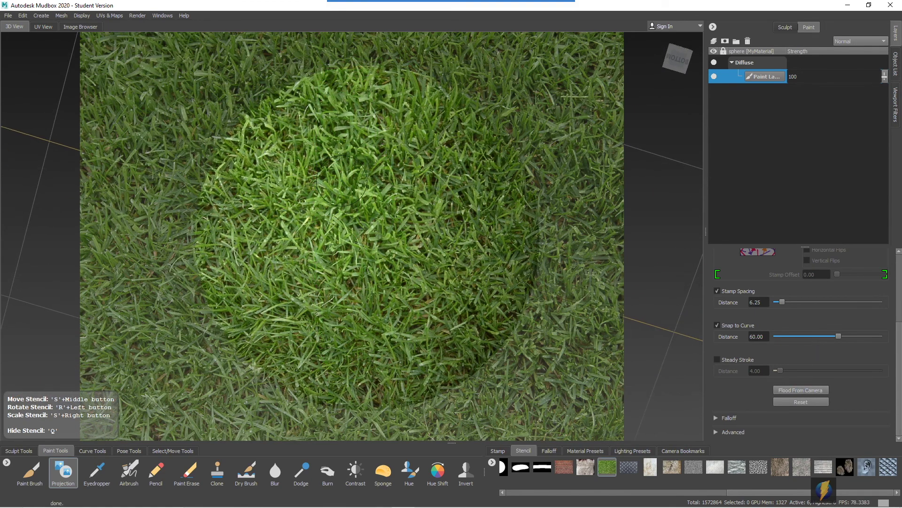
key("q")
mouse_move(341, 174)
left_mouse_down("alt")
mouse_move(341, 263)
mouse_move(423, 282)
mouse_move(453, 275)
mouse_move(318, 287)
mouse_move(326, 271)
mouse_move(384, 263)
mouse_move(372, 264)
left_mouse_up("alt")
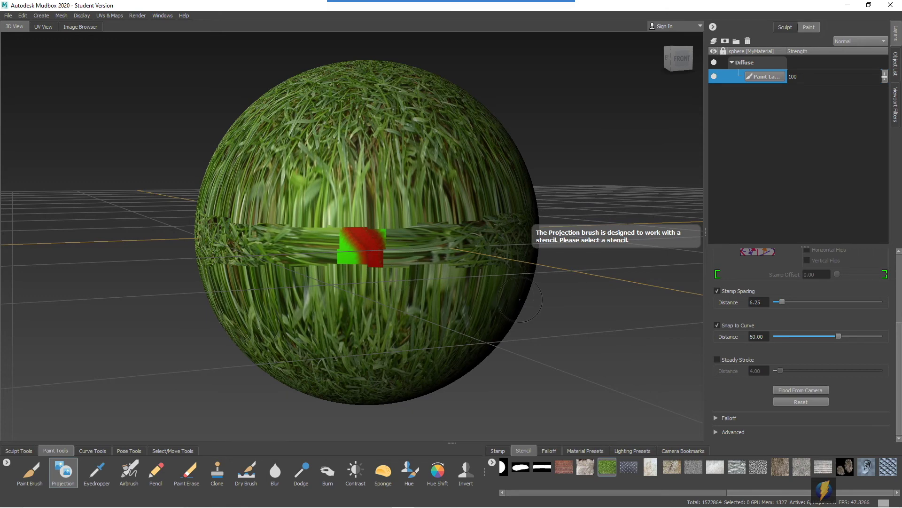
Step: Paint grass over the red and green patch, toggling the stencil to check coverage
key("q")
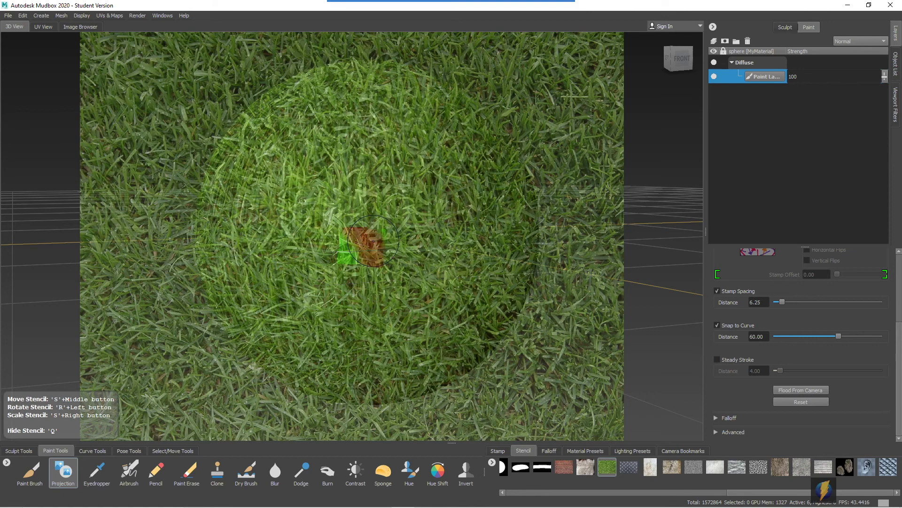
key("q")
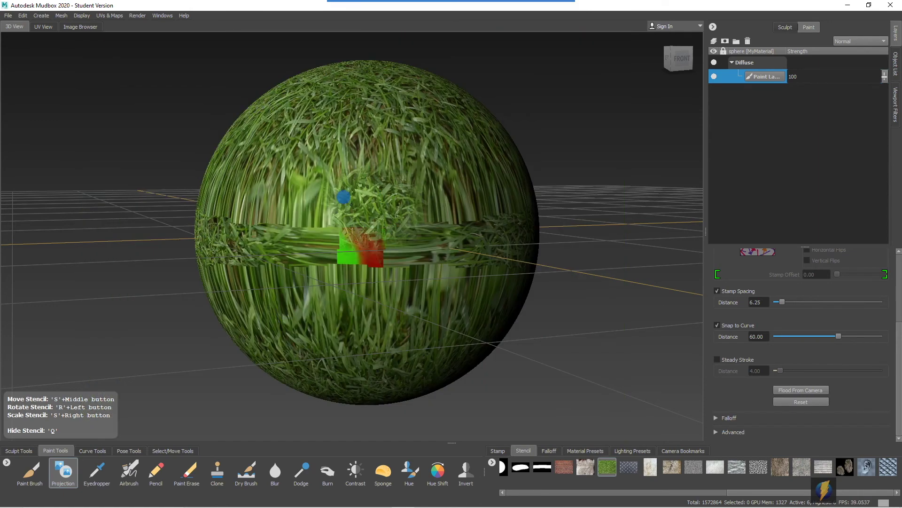
mouse_move(344, 197)
left_mouse_down()
mouse_move(386, 251)
mouse_move(379, 196)
mouse_move(362, 216)
mouse_move(342, 177)
mouse_move(360, 168)
mouse_move(313, 251)
mouse_move(391, 286)
mouse_move(331, 304)
left_mouse_up()
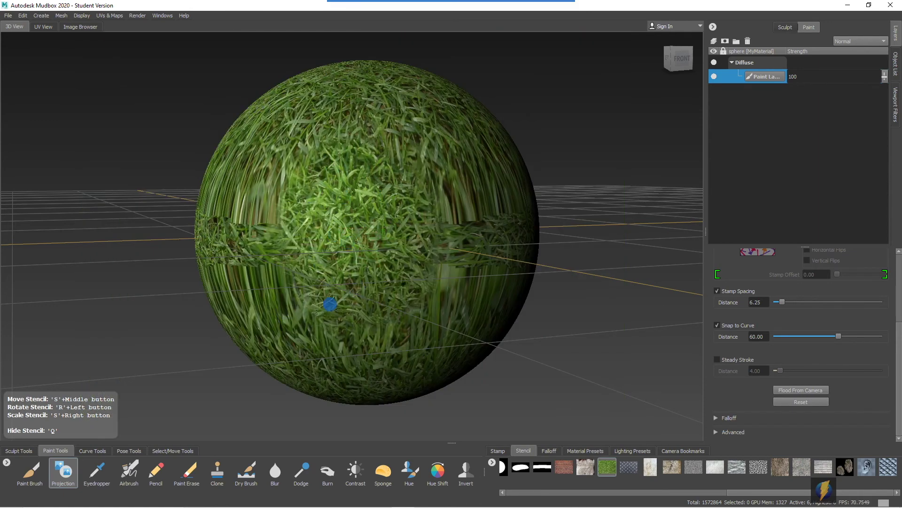
key("q")
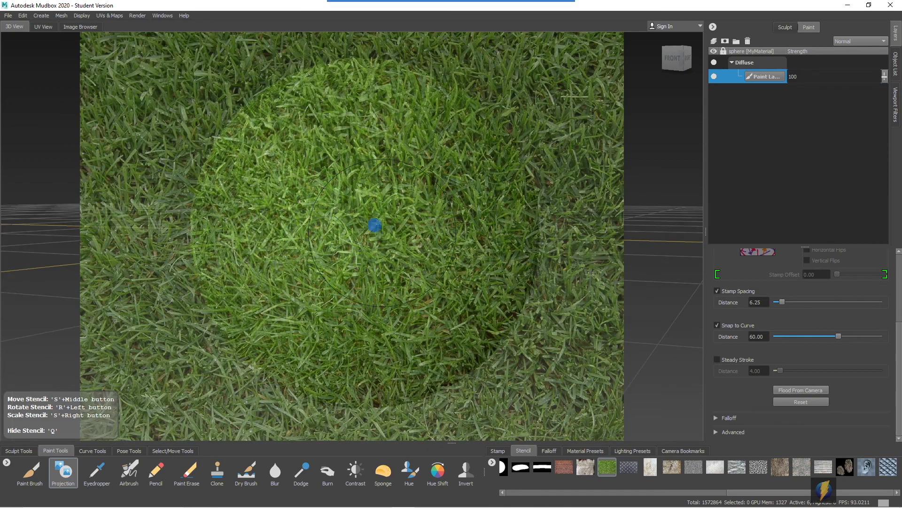
key("q")
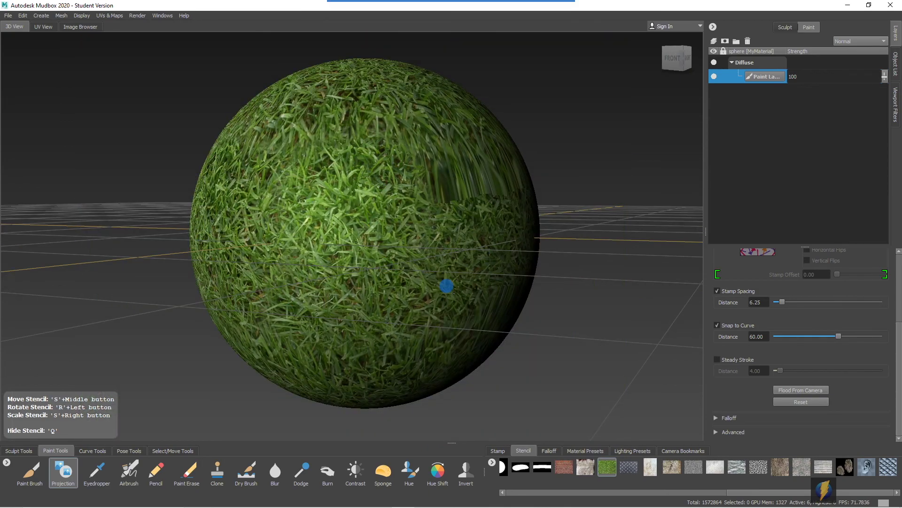
key("q")
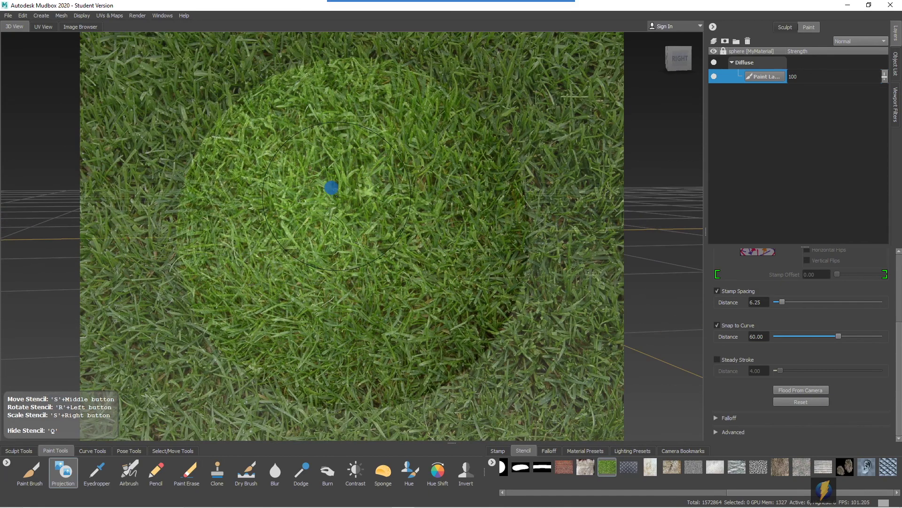
key("q")
key("q")
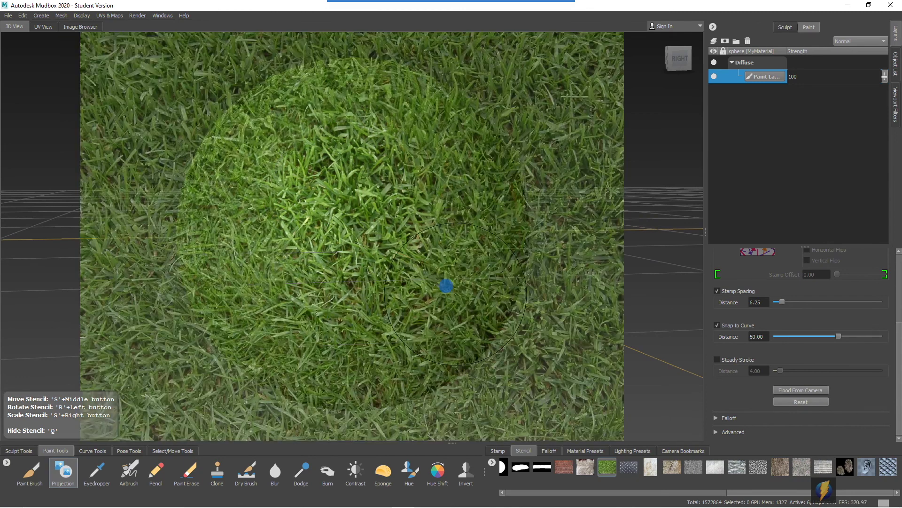
key("q")
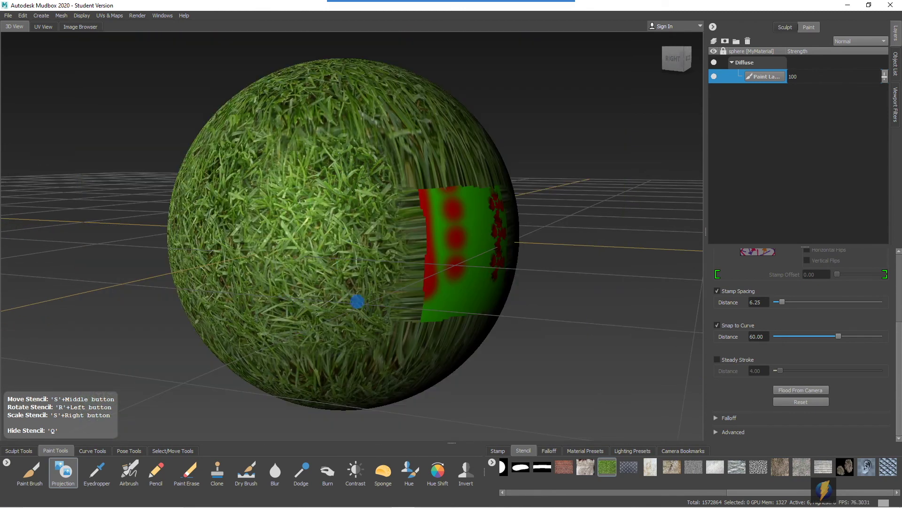
key("q")
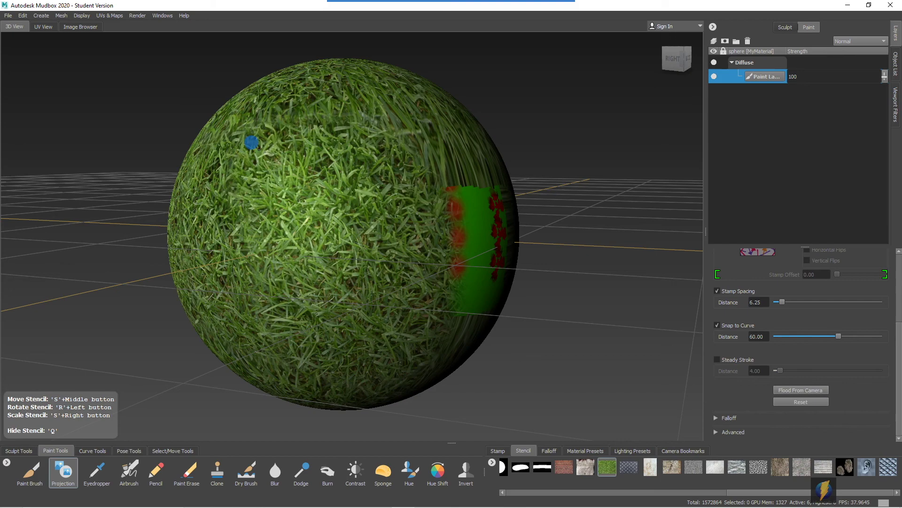
Step: Paint clean grass over the streaky areas on the back of the sphere
key("q")
left_click_drag(252, 142, 242, 201, "alt")
key("q")
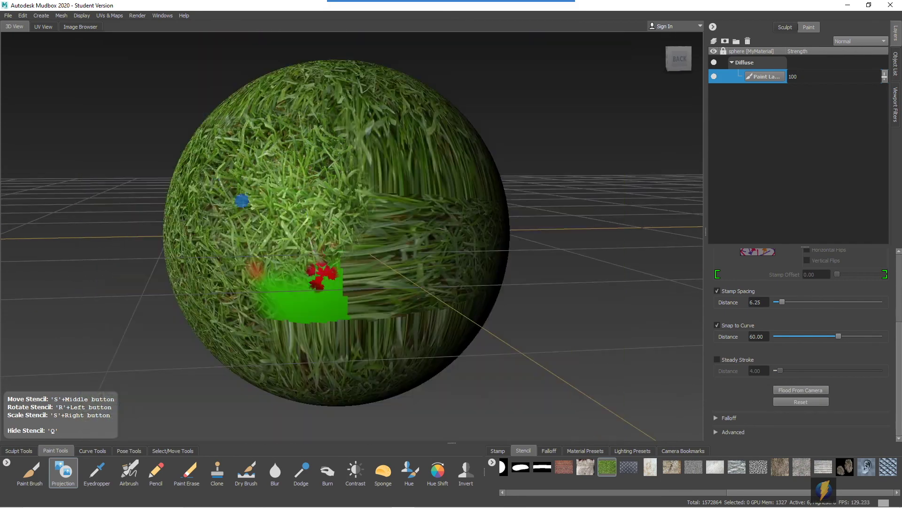
key("q")
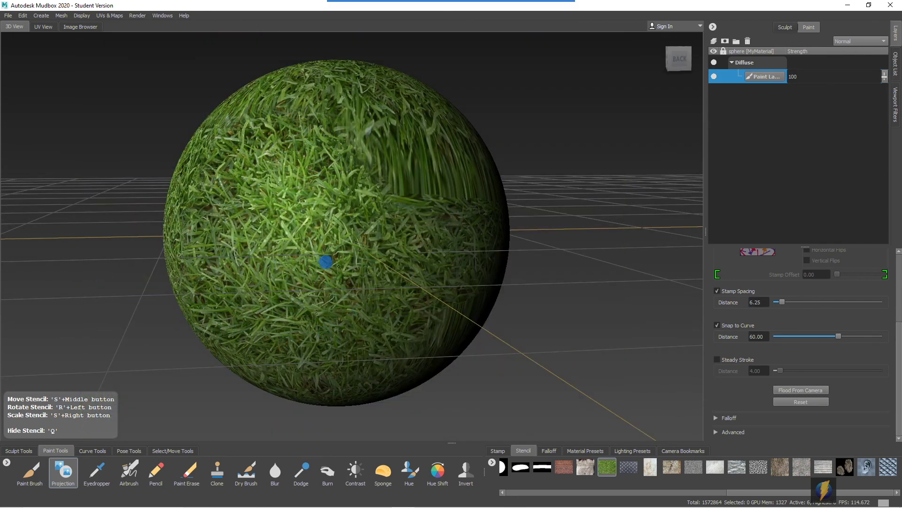
key("q")
Step: Paint grass up the sphere's right side, then review the fully grassed sphere close up
key("q")
left_click_drag(255, 198, 291, 183, "alt")
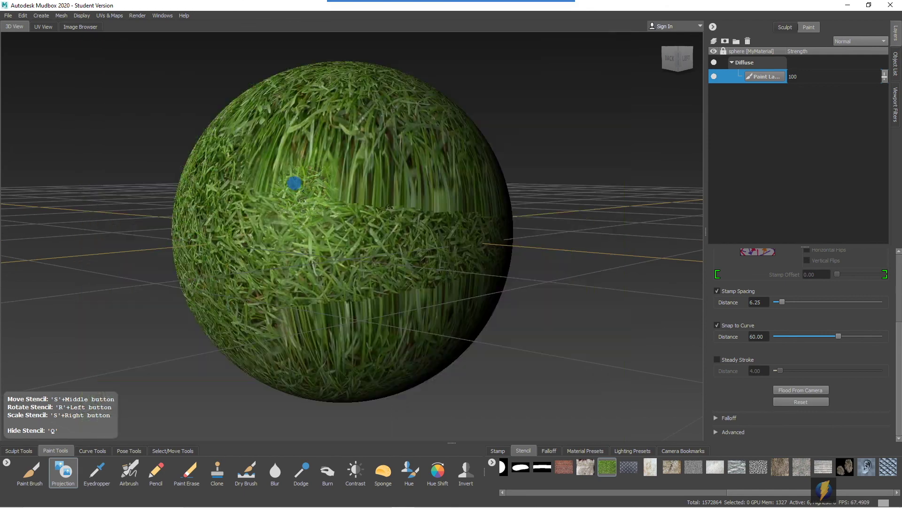
mouse_move(277, 228)
left_mouse_down()
mouse_move(332, 337)
mouse_move(393, 264)
mouse_move(257, 185)
mouse_move(246, 157)
mouse_move(325, 105)
mouse_move(416, 180)
mouse_move(425, 241)
left_mouse_up()
key("q")
mouse_move(424, 282)
left_mouse_down("alt")
mouse_move(288, 282)
mouse_move(270, 171)
mouse_move(355, 268)
left_mouse_up("alt")
key("q")
mouse_move(361, 326)
left_mouse_down()
mouse_move(437, 300)
mouse_move(391, 235)
mouse_move(412, 180)
mouse_move(387, 162)
mouse_move(343, 173)
mouse_move(346, 148)
mouse_move(509, 325)
mouse_move(483, 349)
mouse_move(517, 347)
mouse_move(346, 211)
mouse_move(339, 293)
mouse_move(337, 139)
mouse_move(337, 207)
mouse_move(336, 195)
mouse_move(278, 228)
mouse_move(379, 240)
mouse_move(460, 193)
mouse_move(459, 139)
left_mouse_up()
key("q")
key("q")
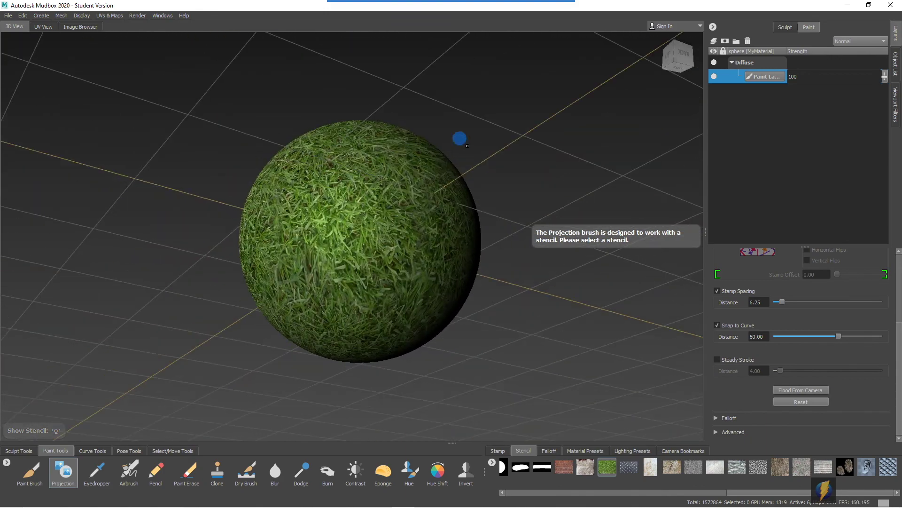
left_click_drag(359, 298, 374, 241, "alt")
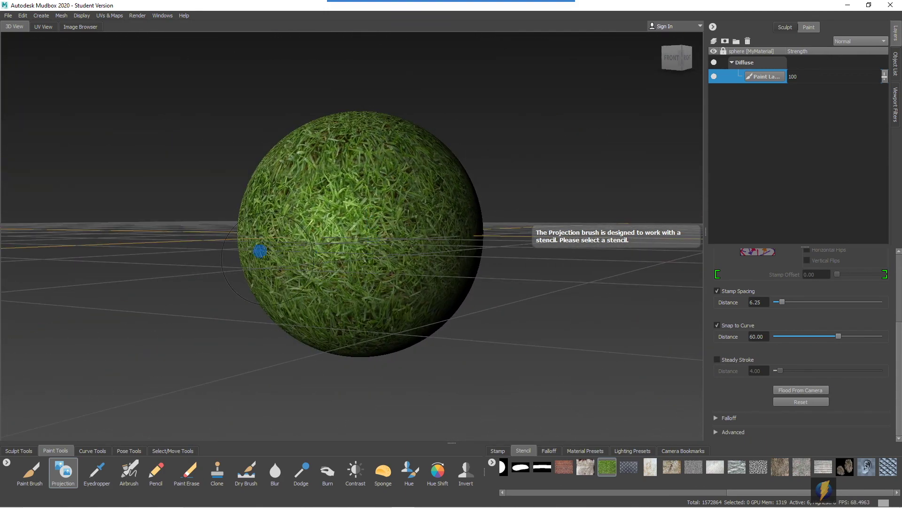
left_click_drag(258, 250, 395, 255, "alt")
mouse_move(395, 256)
right_mouse_down("alt")
mouse_move(485, 287)
mouse_move(415, 277)
right_mouse_up("alt")
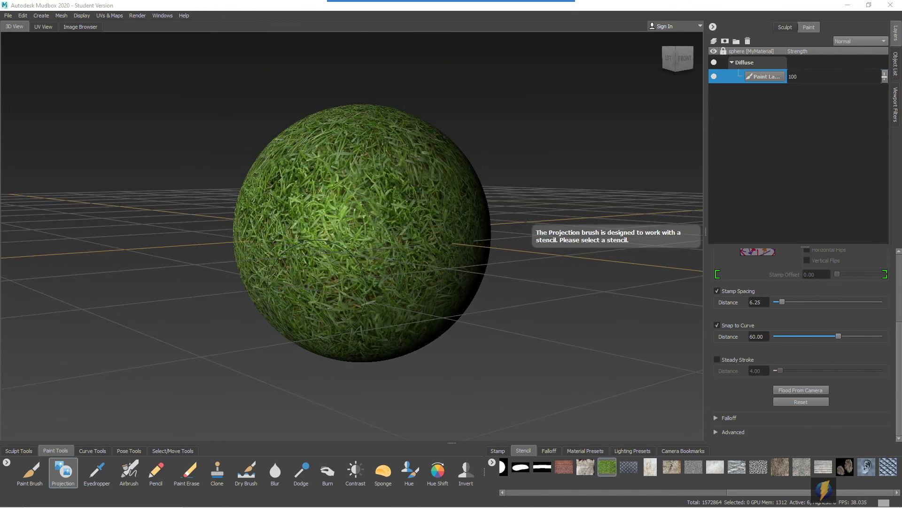
Step: Reselect the Projection brush and switch the tray from the Stencil to the Stamp library
right_click_drag(317, 290, 418, 278, "alt")
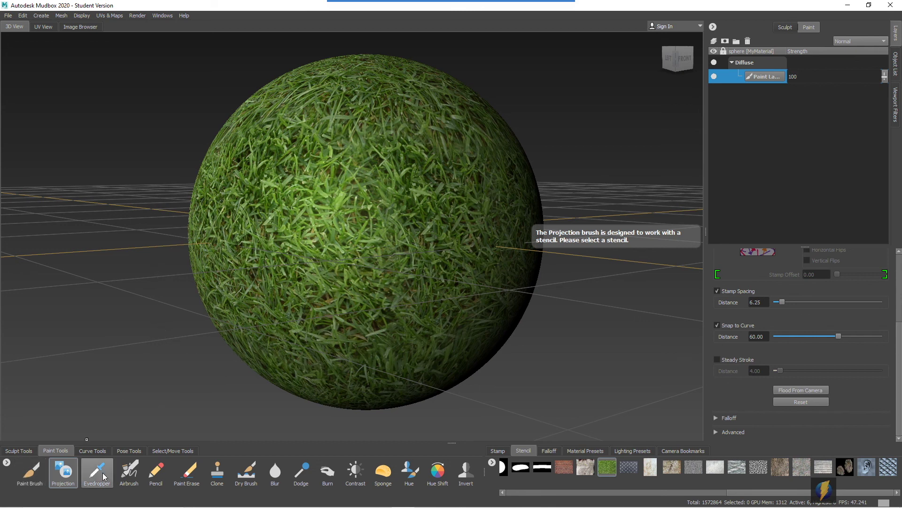
left_click(28, 477)
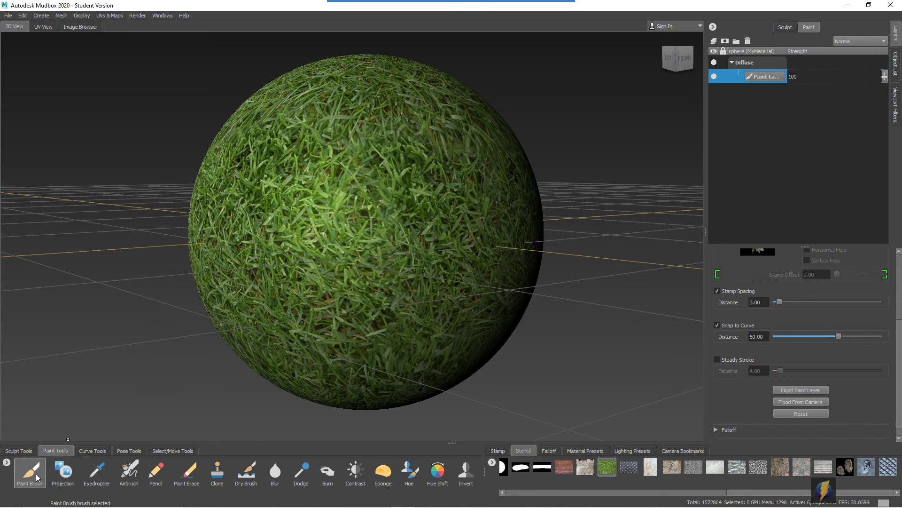
left_click(65, 473)
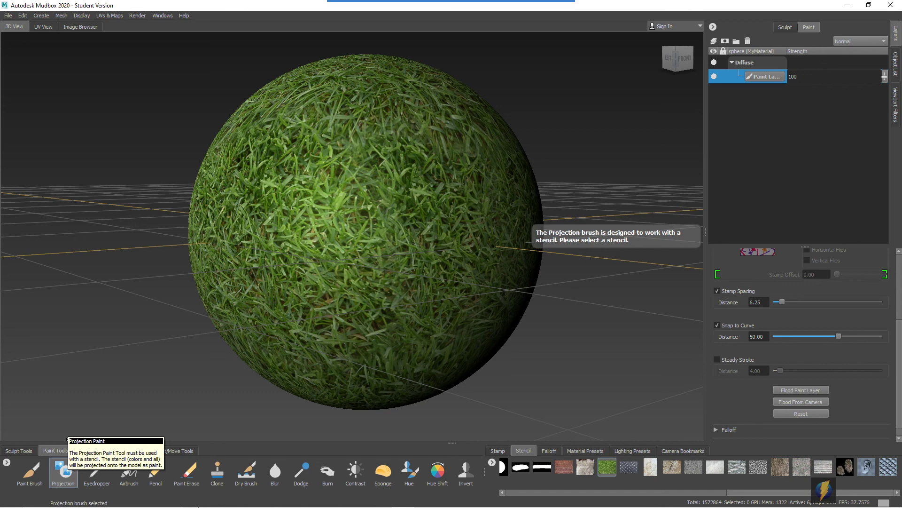
left_click_drag(768, 493, 550, 491)
left_click(496, 449)
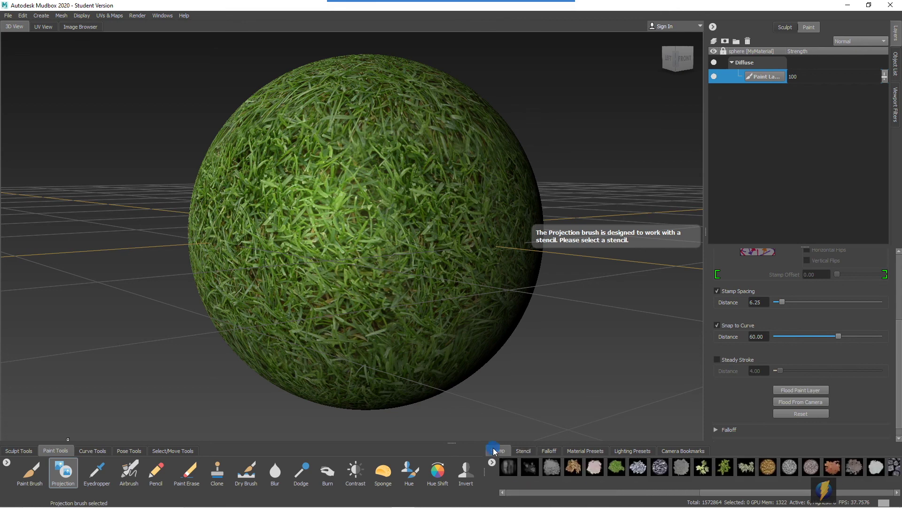
left_click_drag(729, 494, 517, 492)
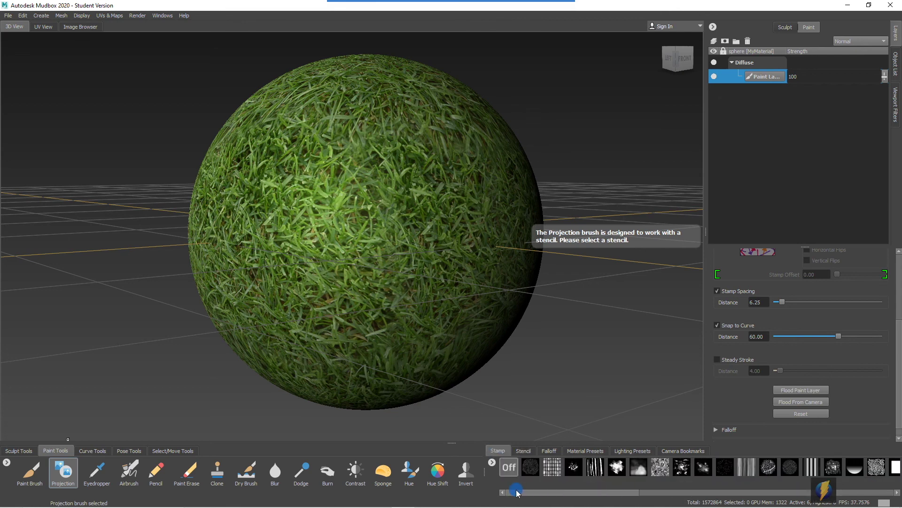